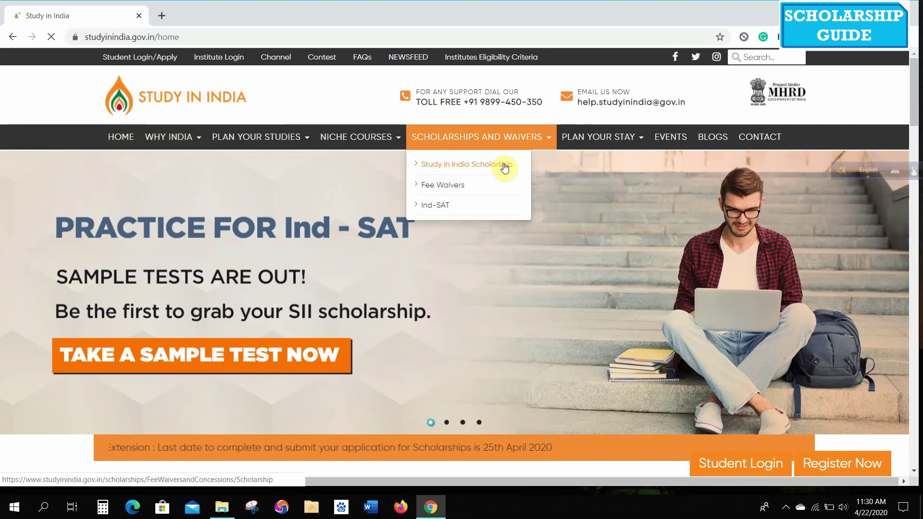
- Open the Study in India Scholarship page, read down to its clauses and return to the top
click(504, 166)
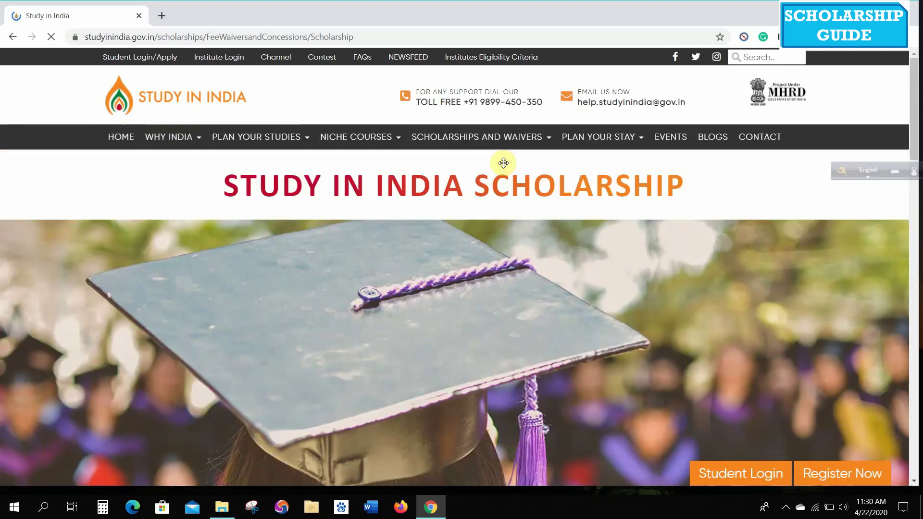
scroll(504, 163, down, 1)
scroll(503, 163, down, 10)
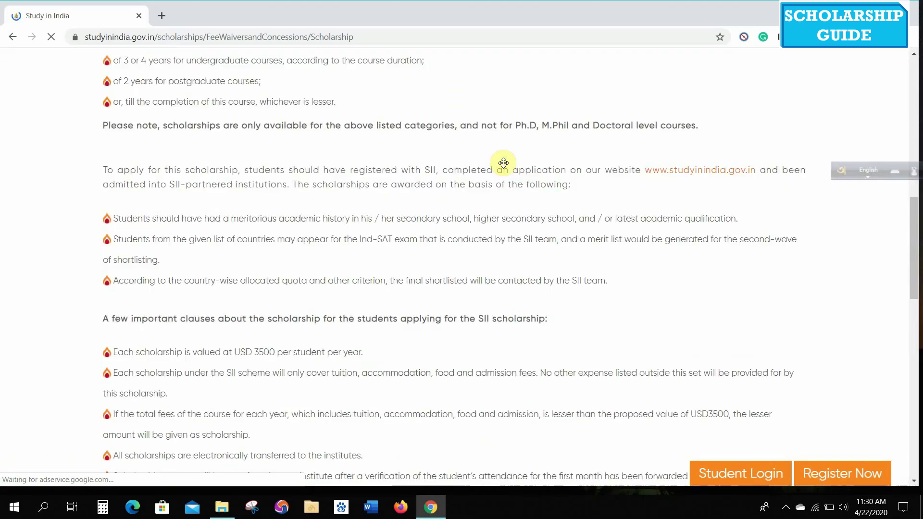
scroll(503, 163, down, 4)
scroll(503, 163, down, 3)
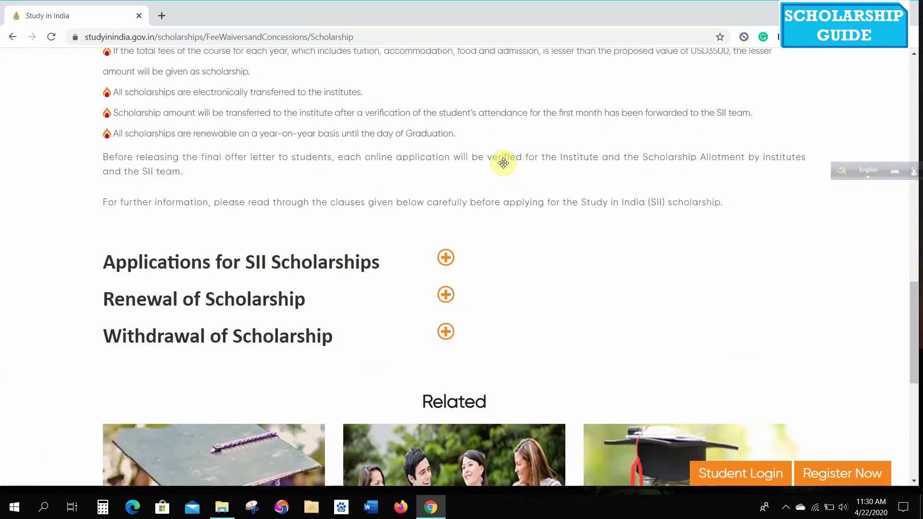
scroll(504, 163, up, 17)
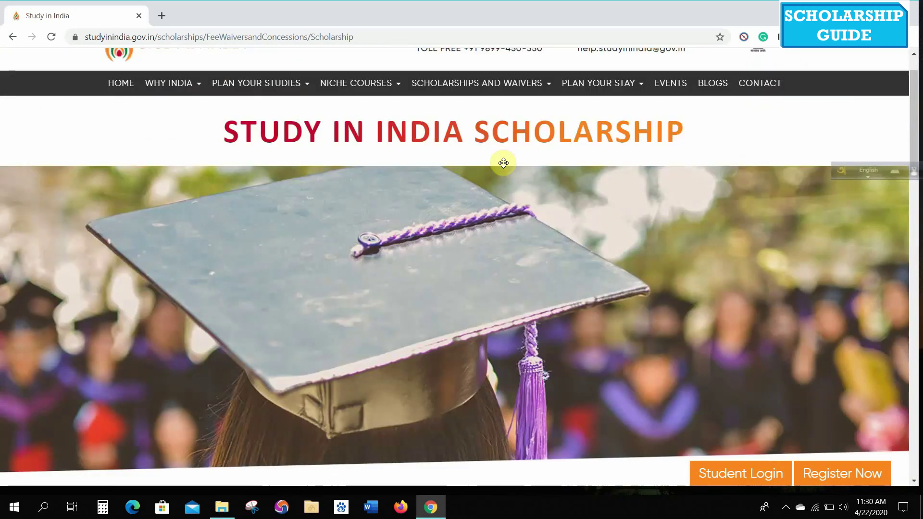
scroll(488, 166, up, 2)
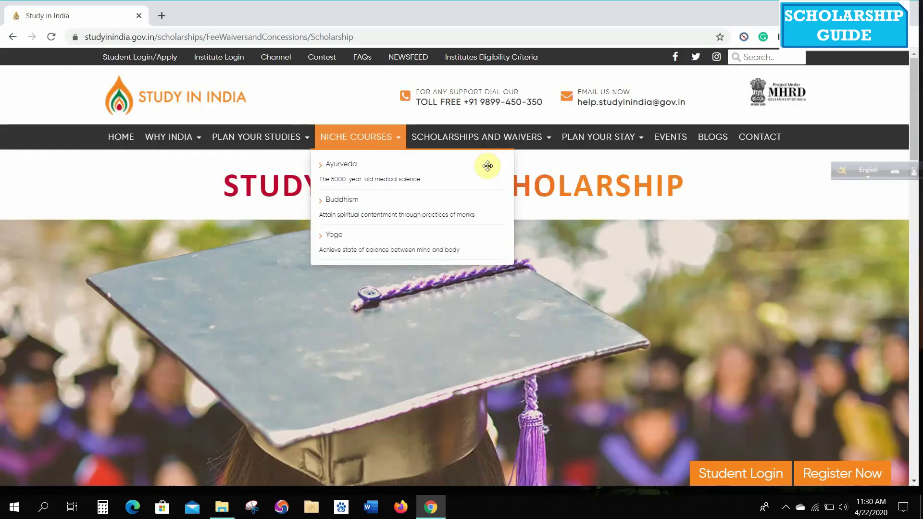
- Go to Student Login/Apply, look over the new student Sign Up form, and return to login
click(141, 58)
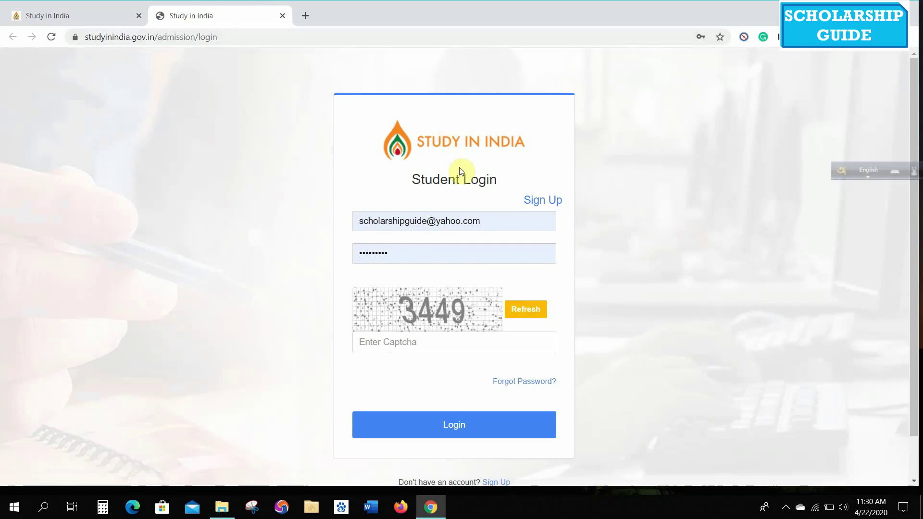
click(545, 206)
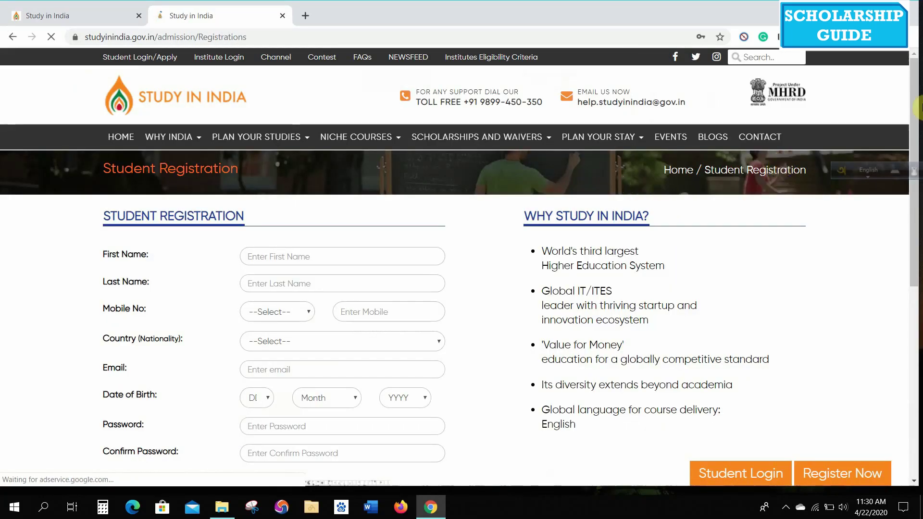
scroll(915, 102, down, 2)
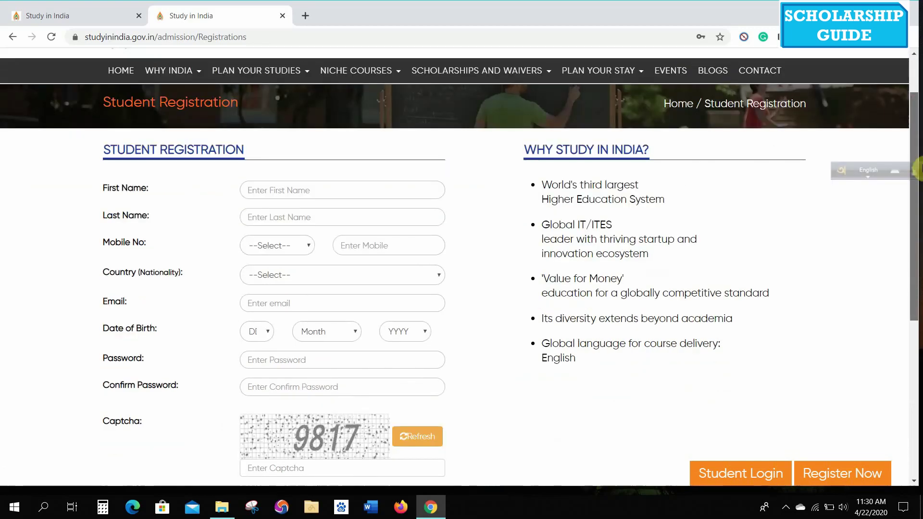
scroll(917, 169, down, 3)
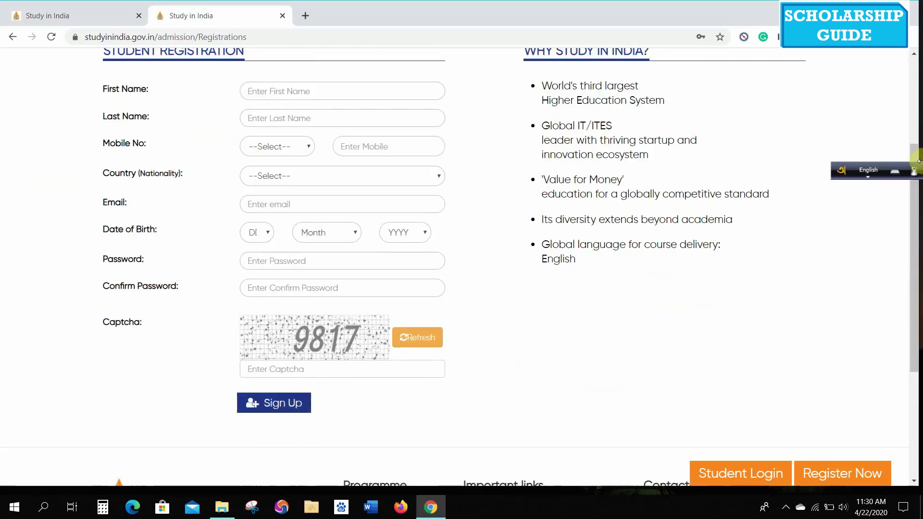
scroll(890, 82, up, 3)
scroll(889, 82, up, 2)
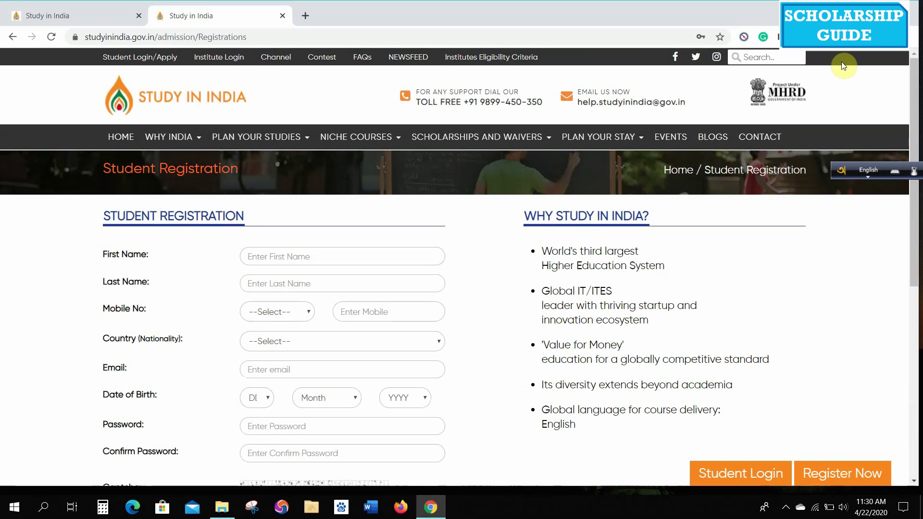
click(14, 34)
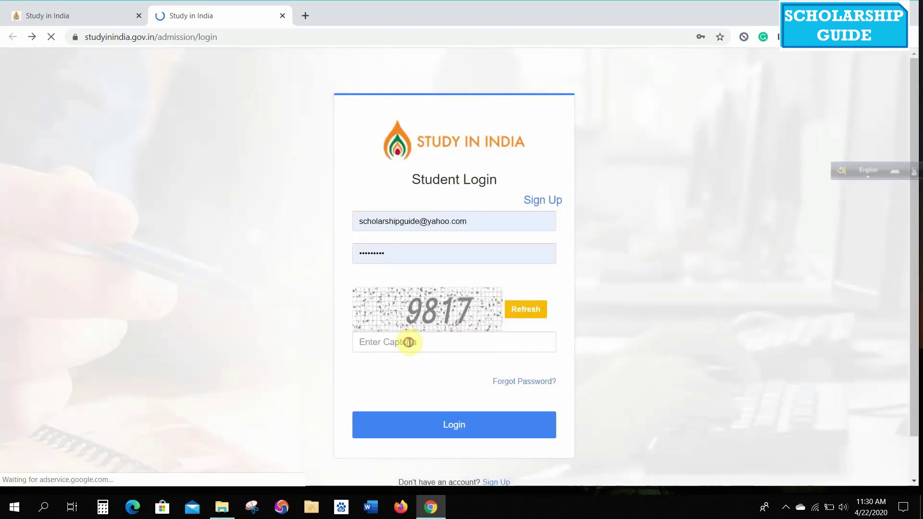
- Enter the captcha code and log in to the student dashboard
click(409, 342)
text(9)
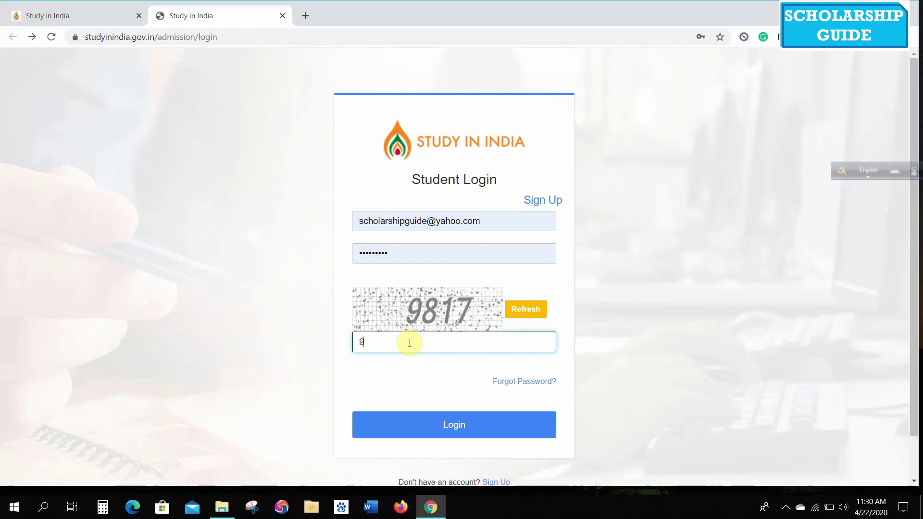
text(817)
key(Return)
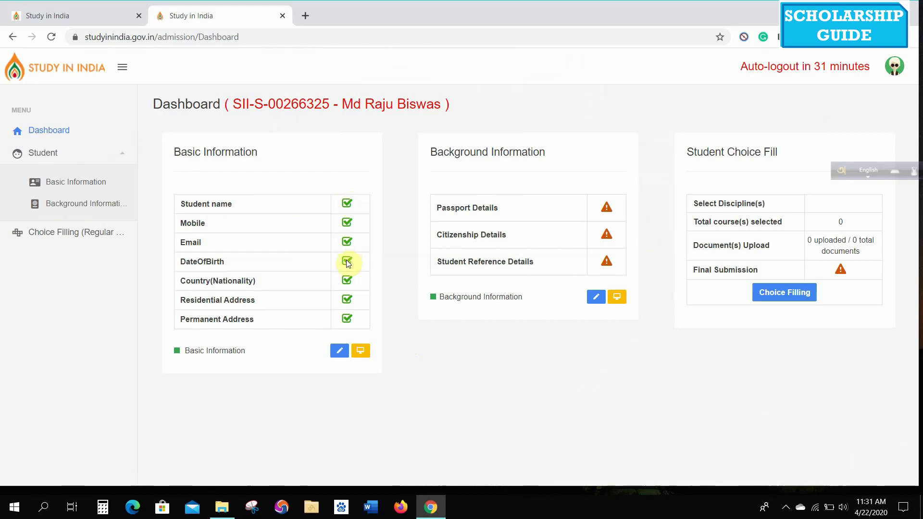
- Open the saved Basic Information form, scroll through it, and continue to Background Information
click(339, 350)
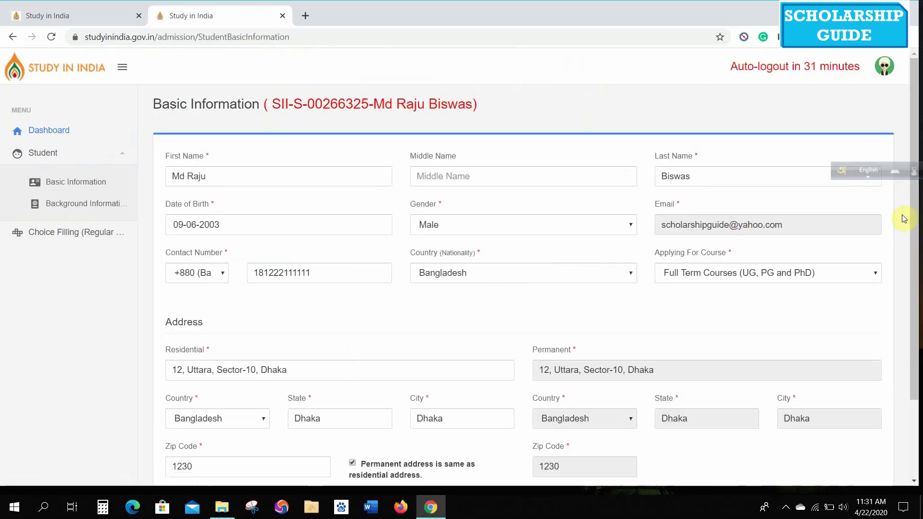
drag(910, 217, 913, 293)
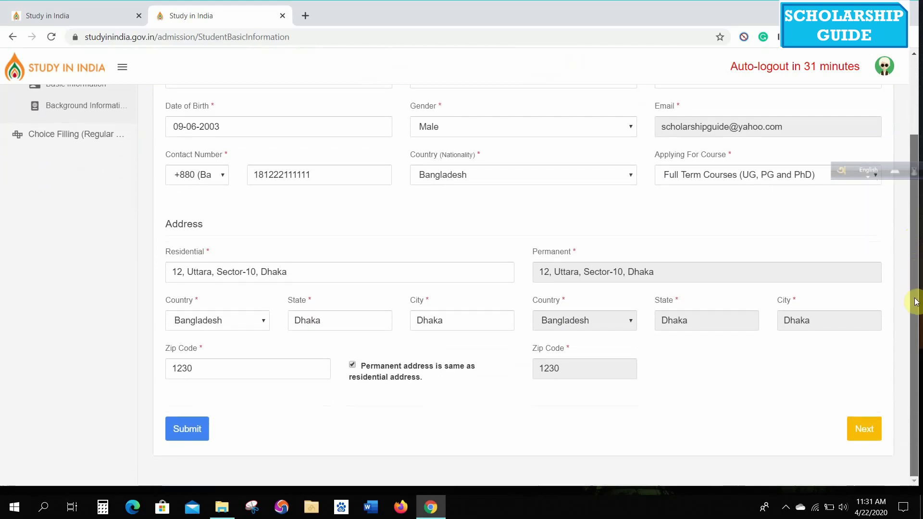
click(863, 429)
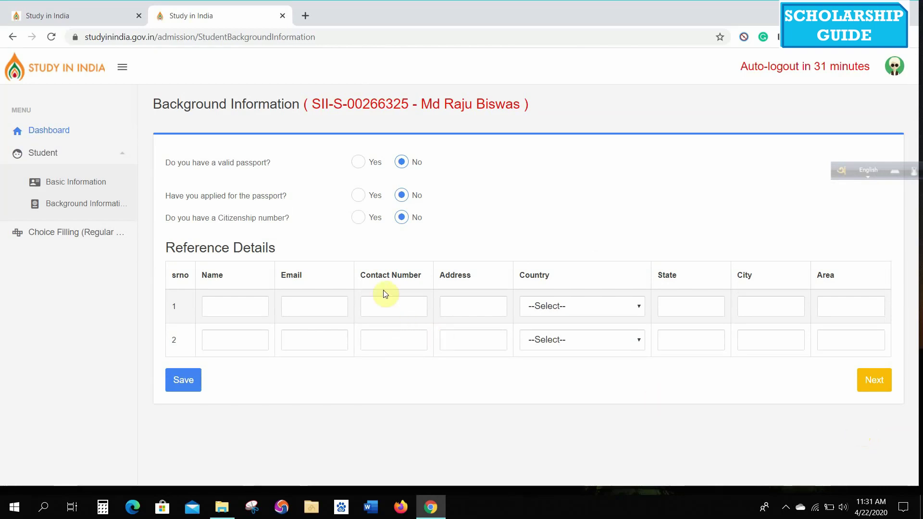
- Mark a valid passport, enter the passport name, expiry 07-04-2022 and issue country Bangladesh
click(358, 162)
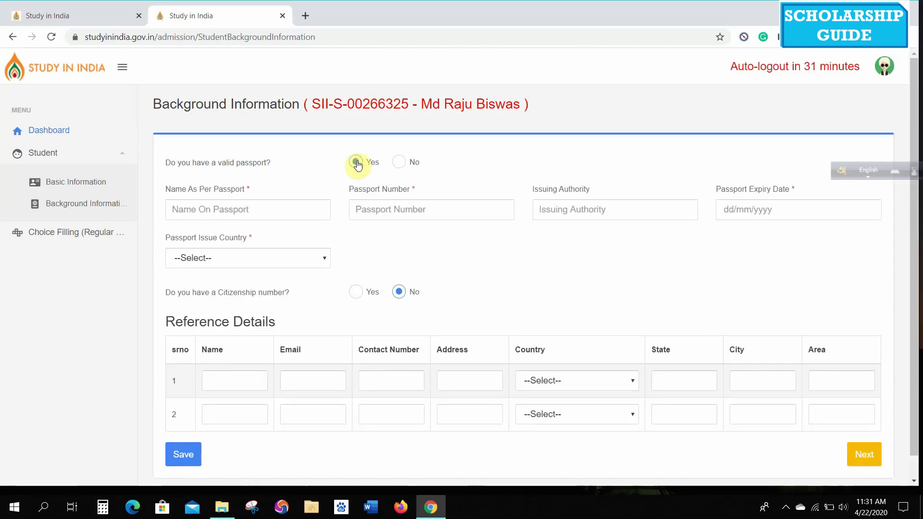
click(292, 210)
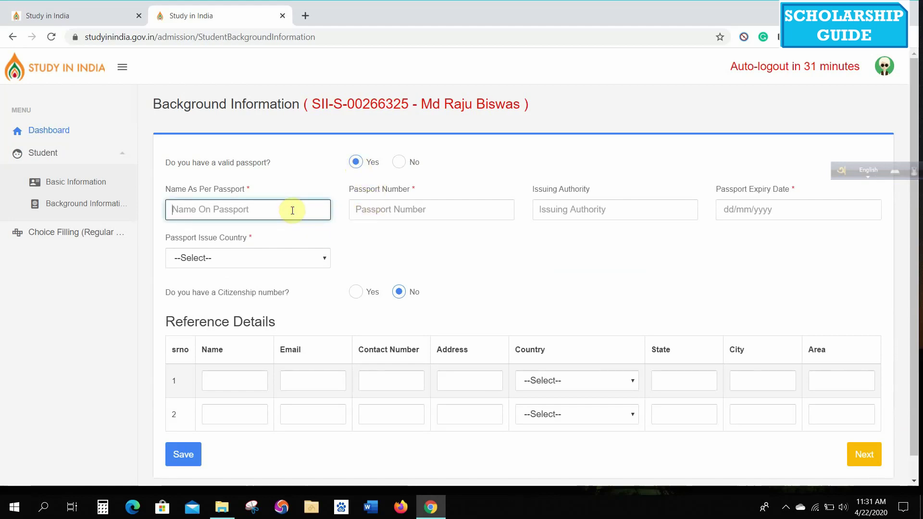
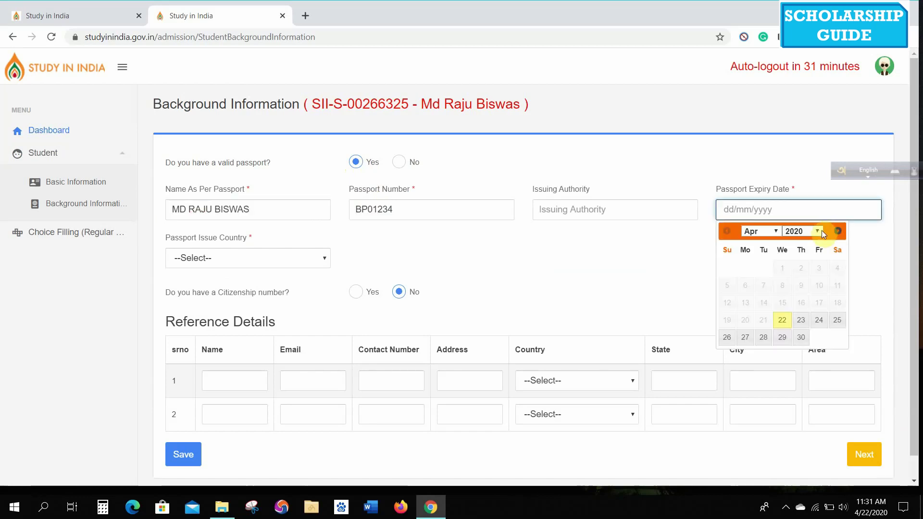
click(817, 231)
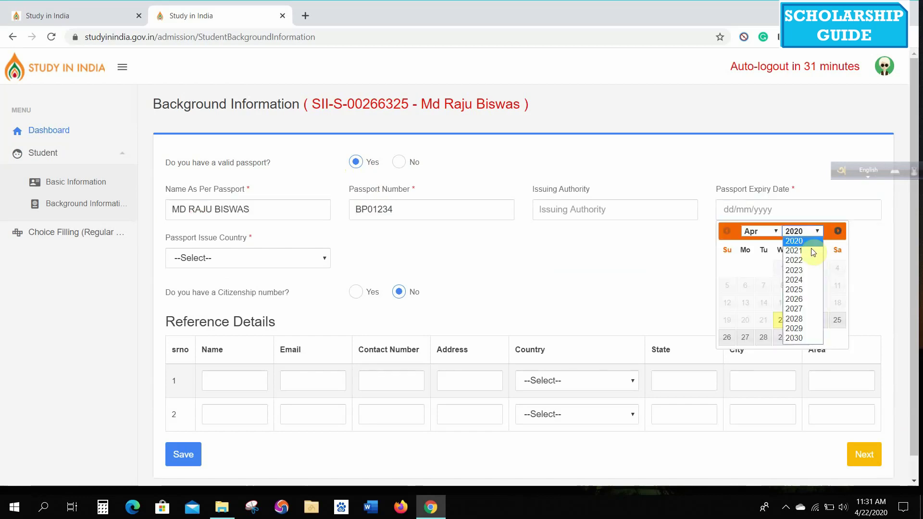
click(801, 260)
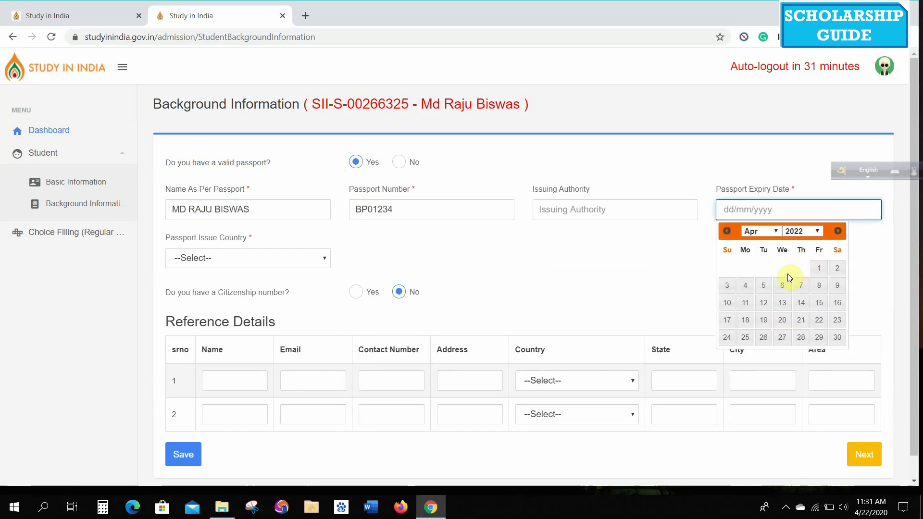
click(801, 286)
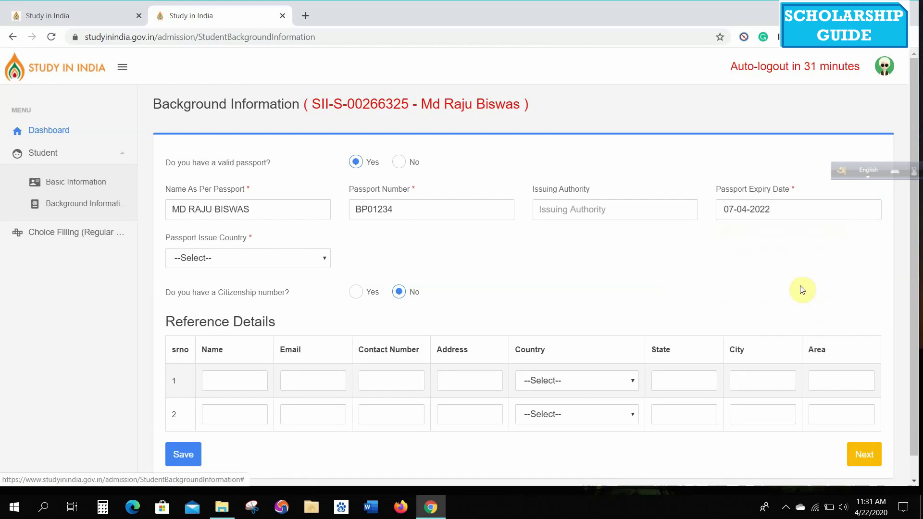
click(284, 258)
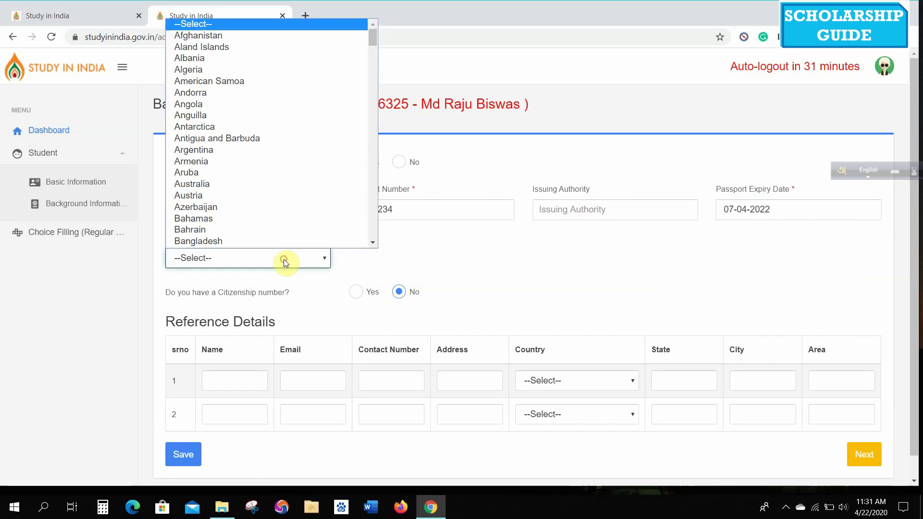
click(258, 240)
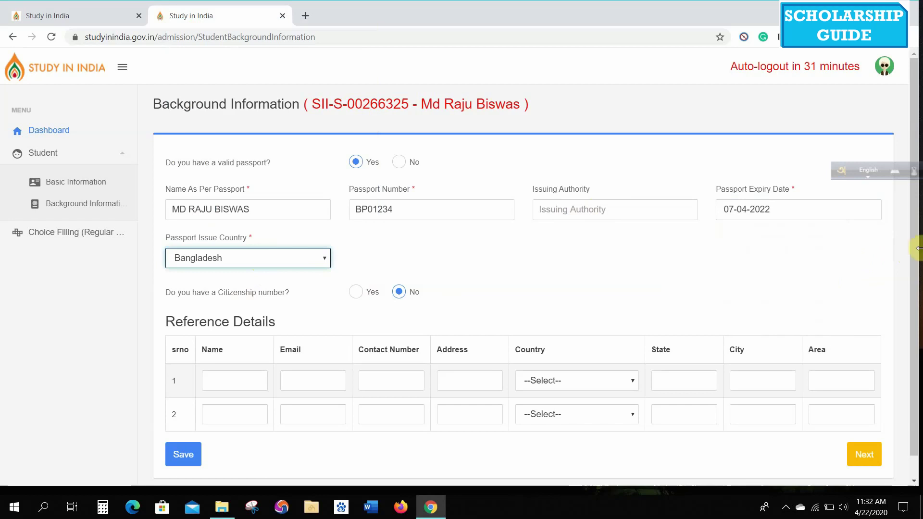
- Fill in the first reference's name, e-mail, contact number and street address
scroll(917, 262, down, 1)
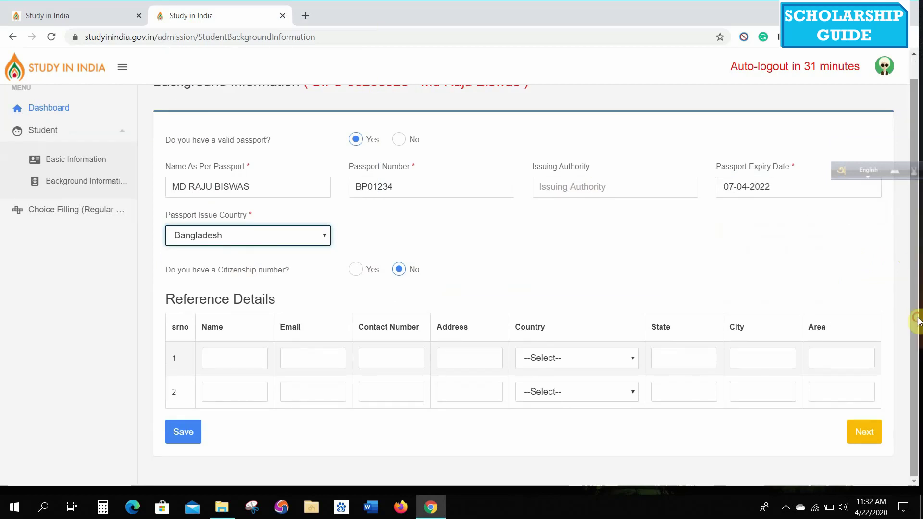
click(227, 356)
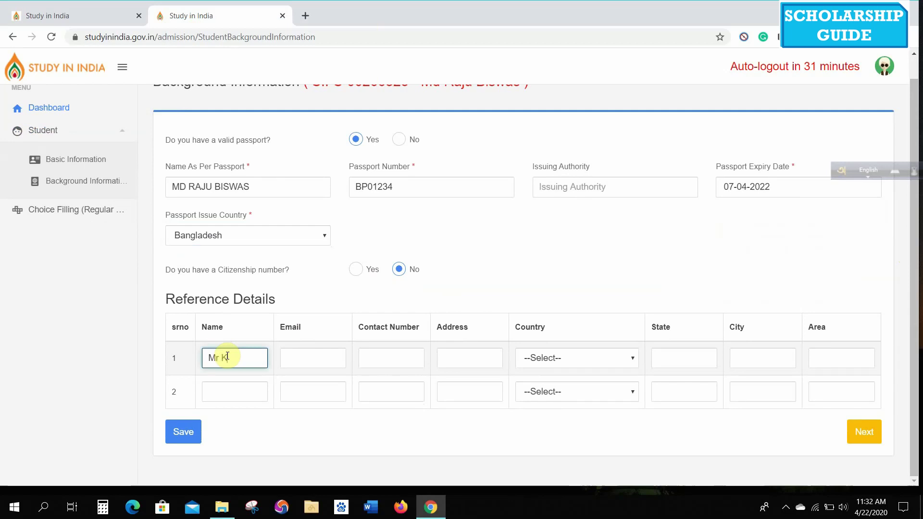
key(Tab)
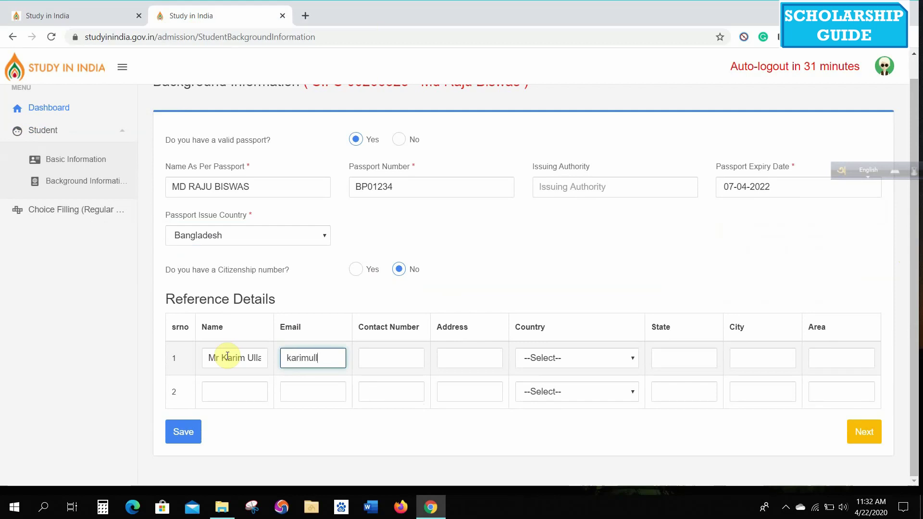
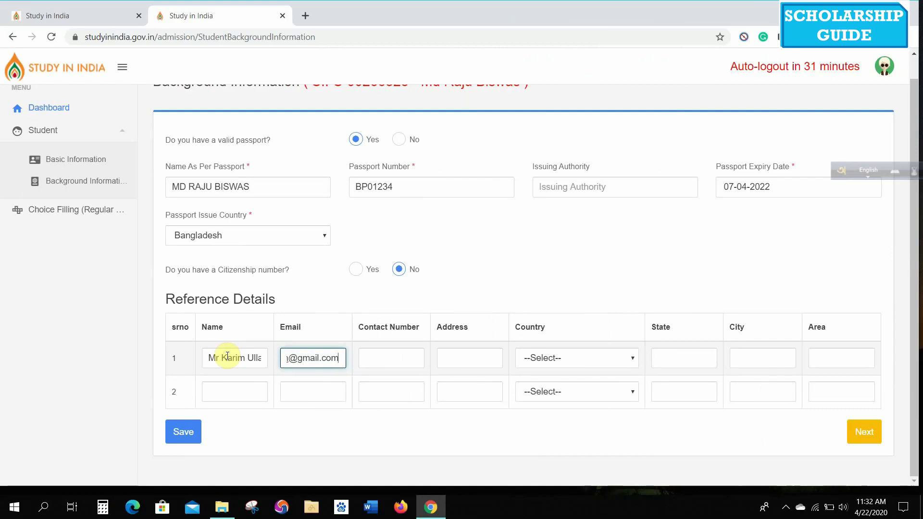
key(Tab)
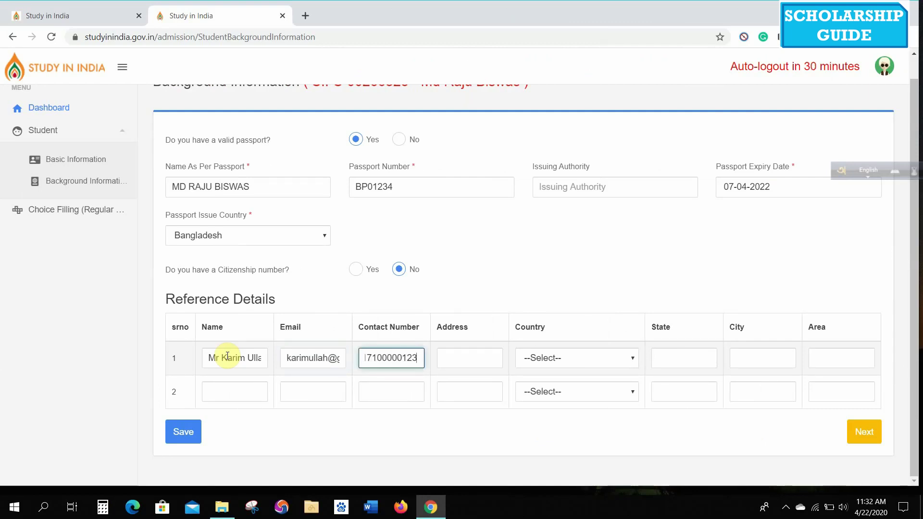
click(473, 364)
text(Uttara, Dhaka, Bangladesh)
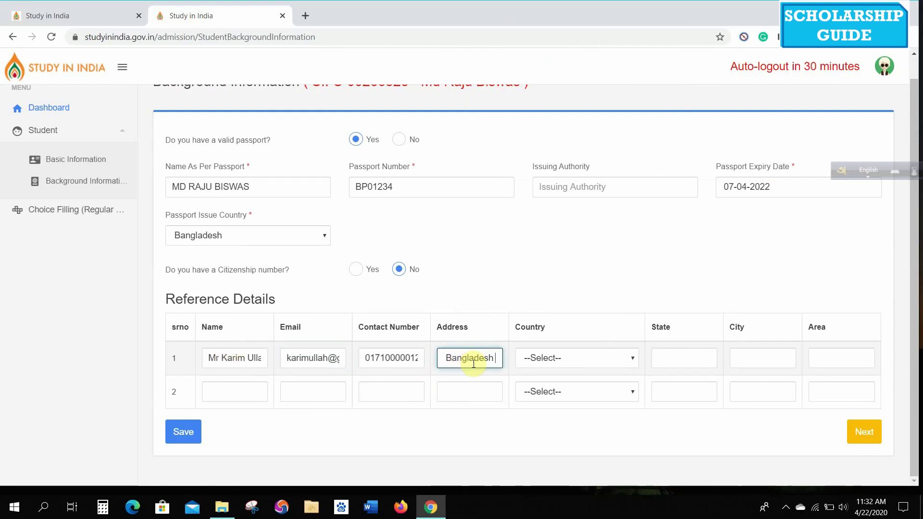
- Set the first reference's location to Bangladesh, state Dhaka, city Uttara, area Uttara Dhaka
click(623, 359)
click(604, 341)
click(664, 356)
text(Dhaka)
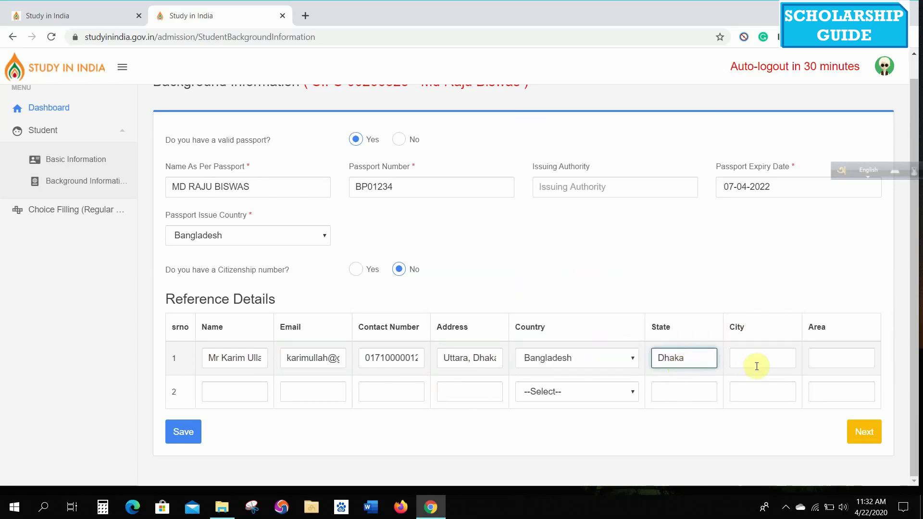
click(758, 367)
text(Uttara Dhaka)
click(820, 356)
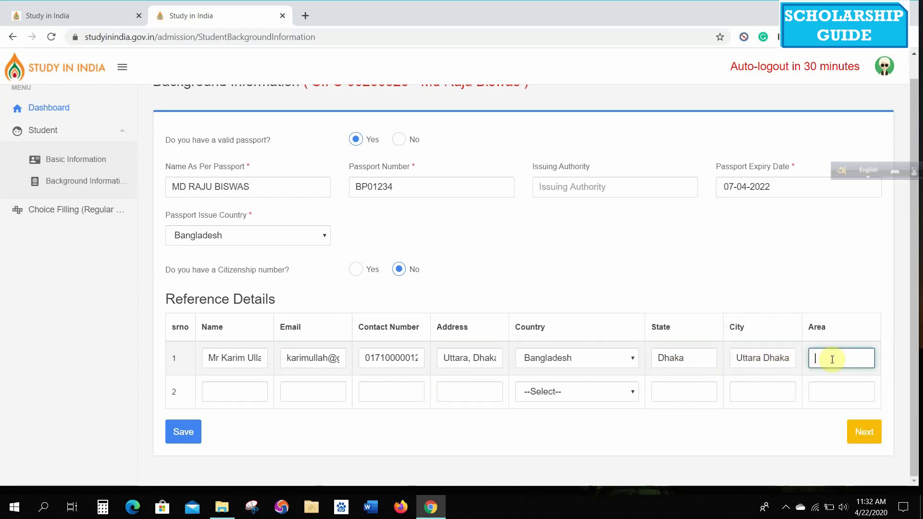
text(Uttara)
- Enter the second reference's name, then save the background information and dismiss the success message
click(211, 393)
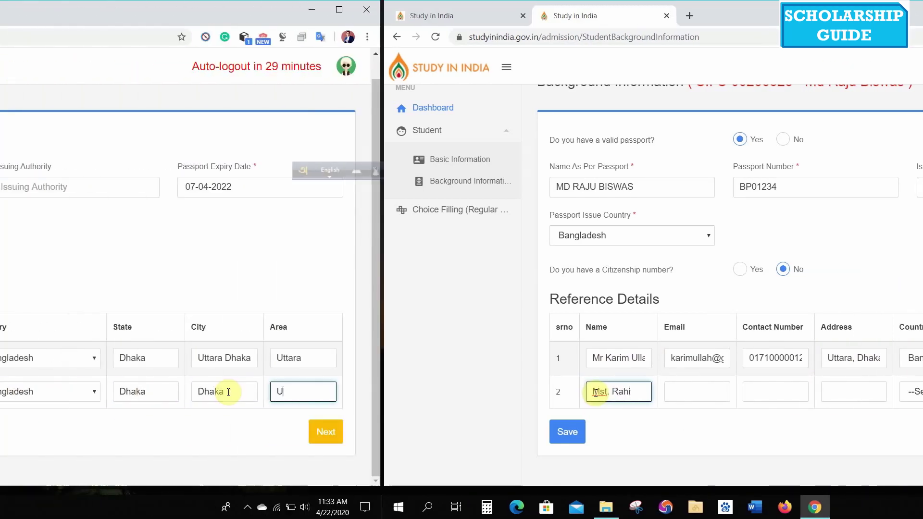
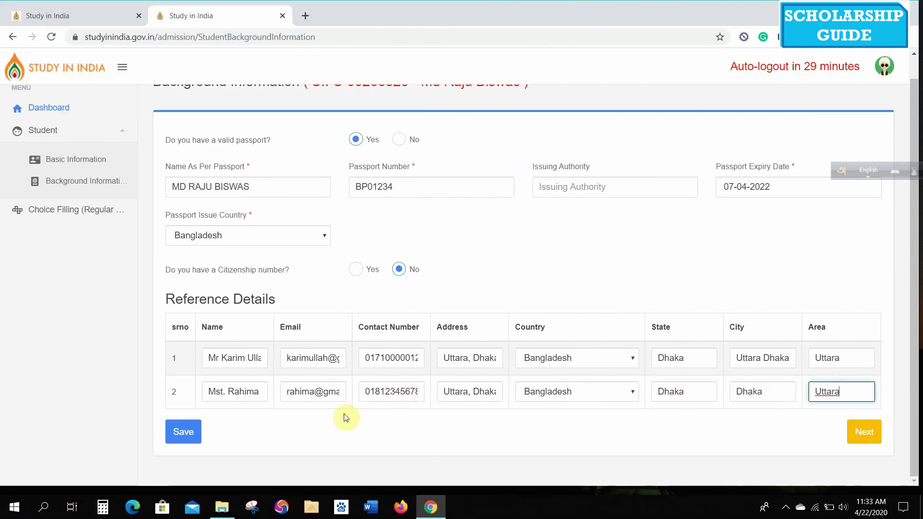
click(194, 435)
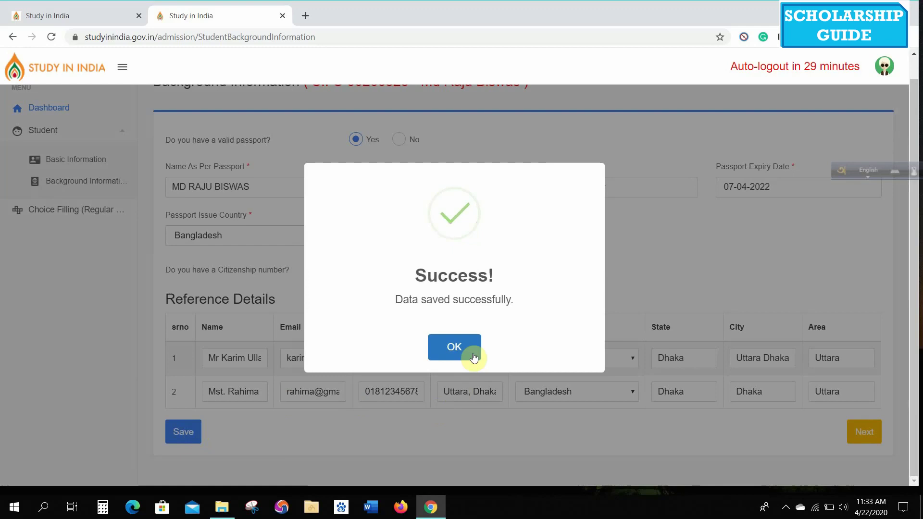
click(473, 357)
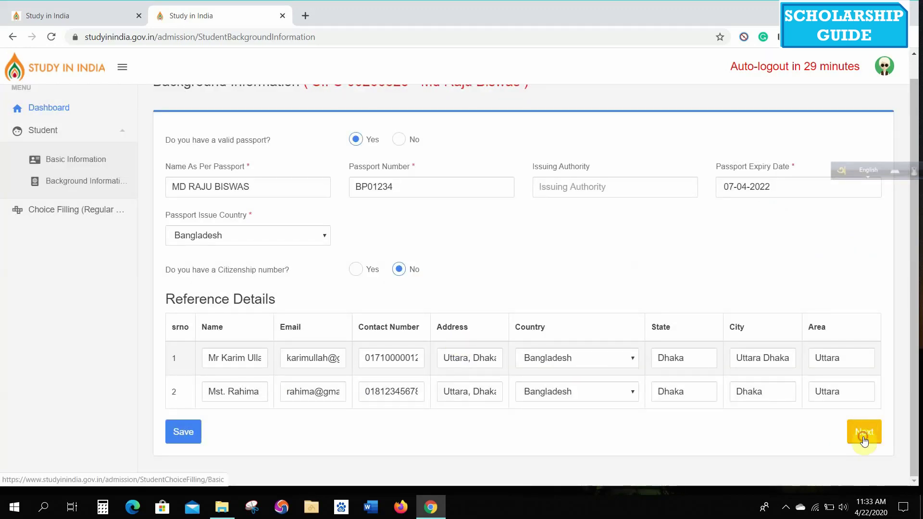
- Continue to Choice Filling and set the Secondary School percentage to 75 with decimal 00
click(864, 434)
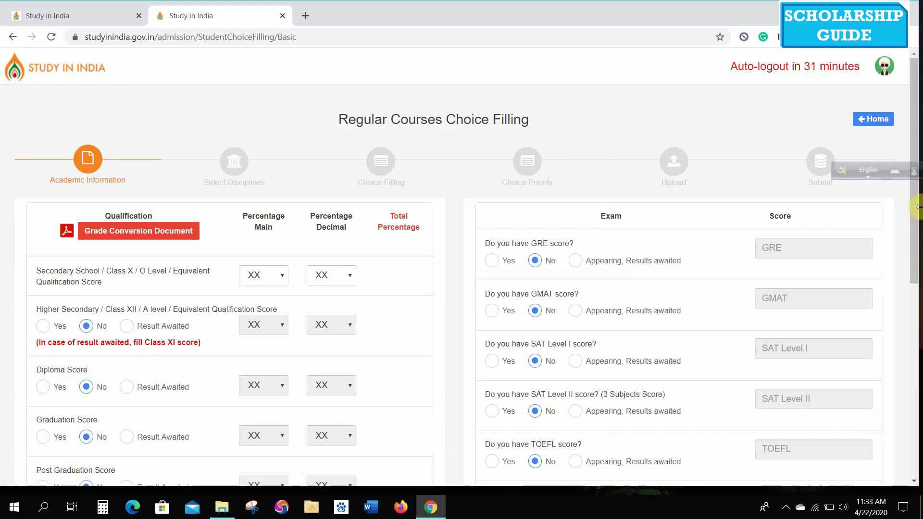
drag(919, 208, 917, 218)
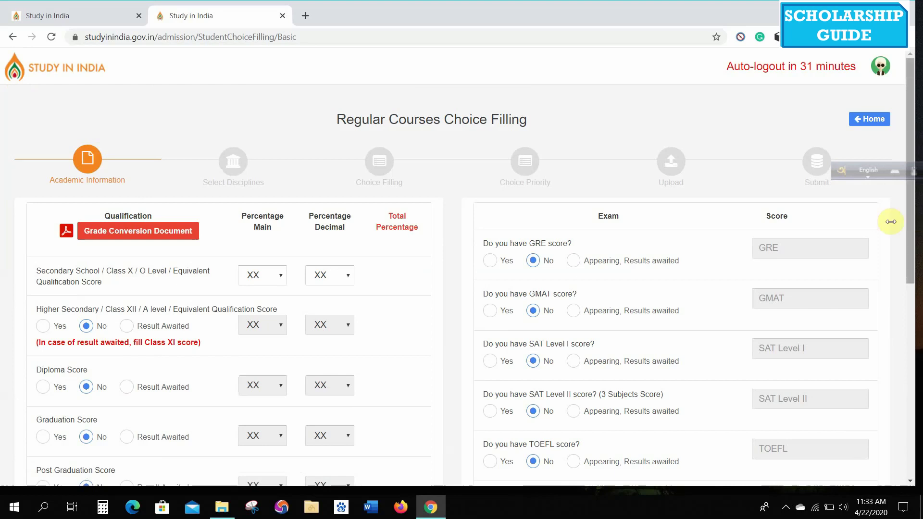
click(281, 276)
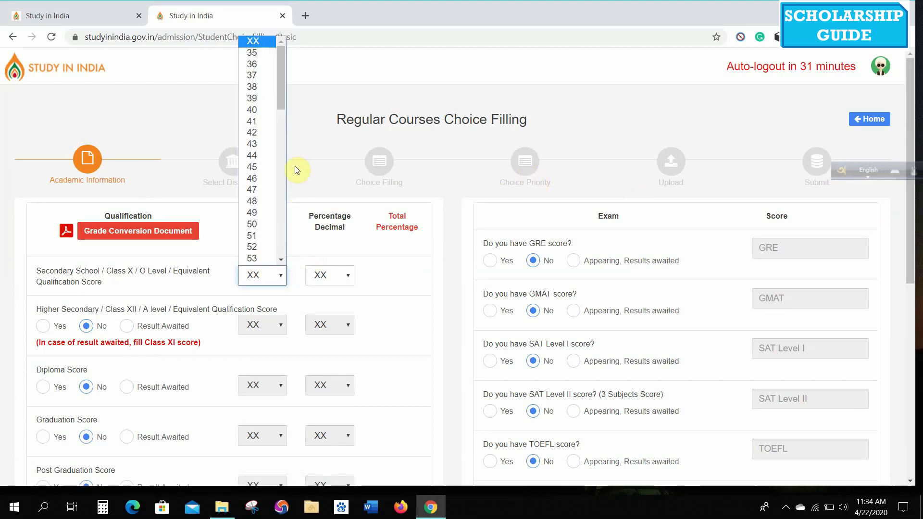
drag(278, 83, 282, 169)
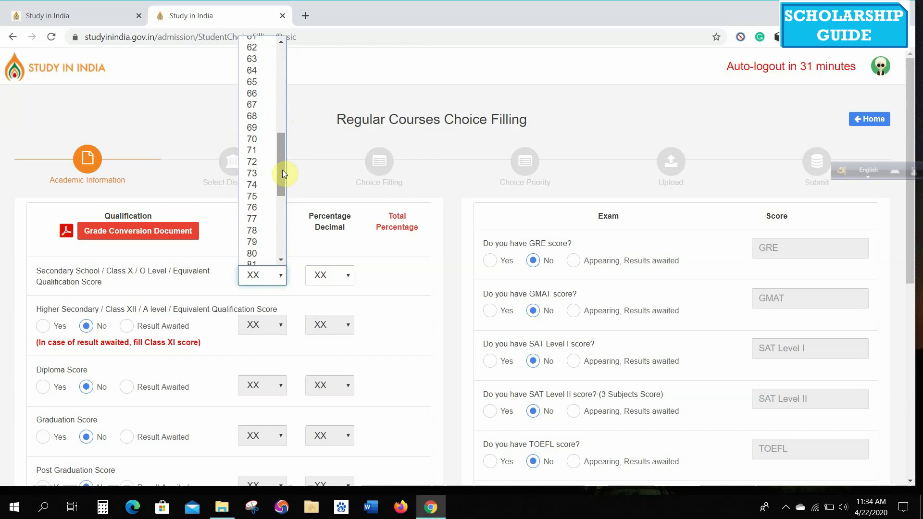
click(264, 196)
click(347, 277)
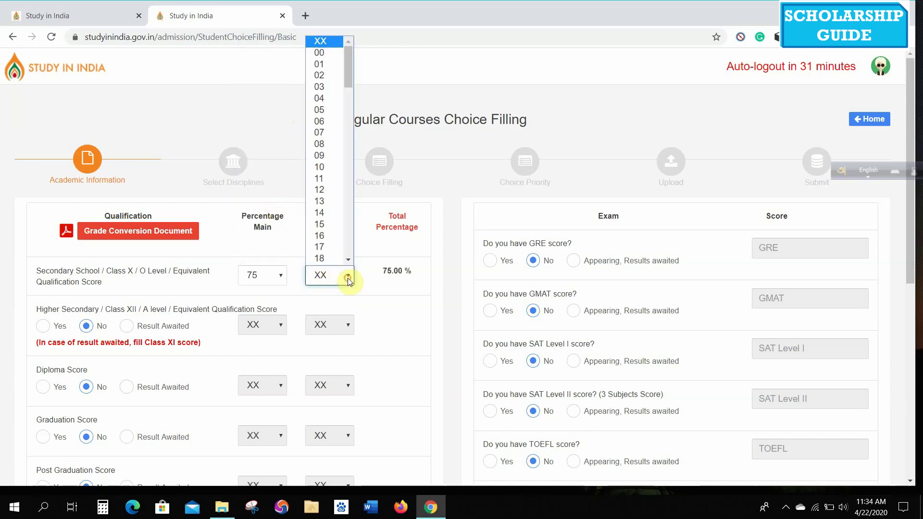
click(320, 53)
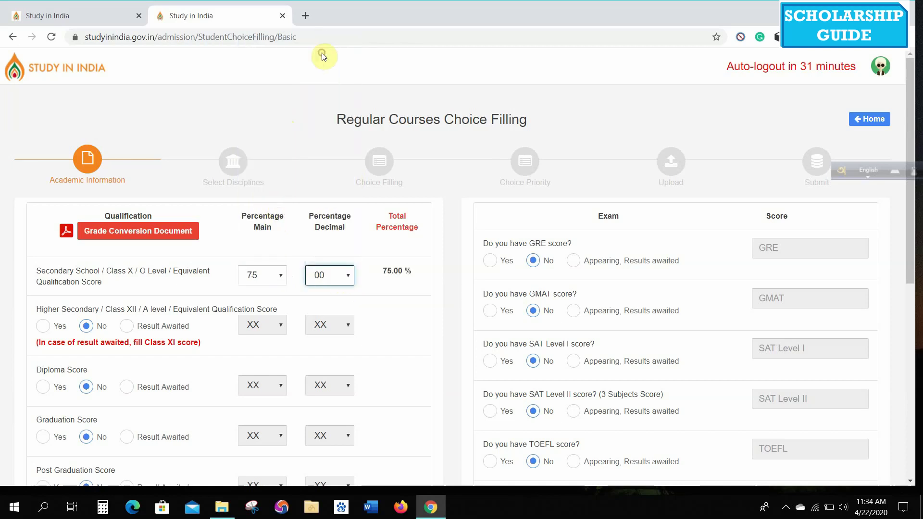
click(349, 275)
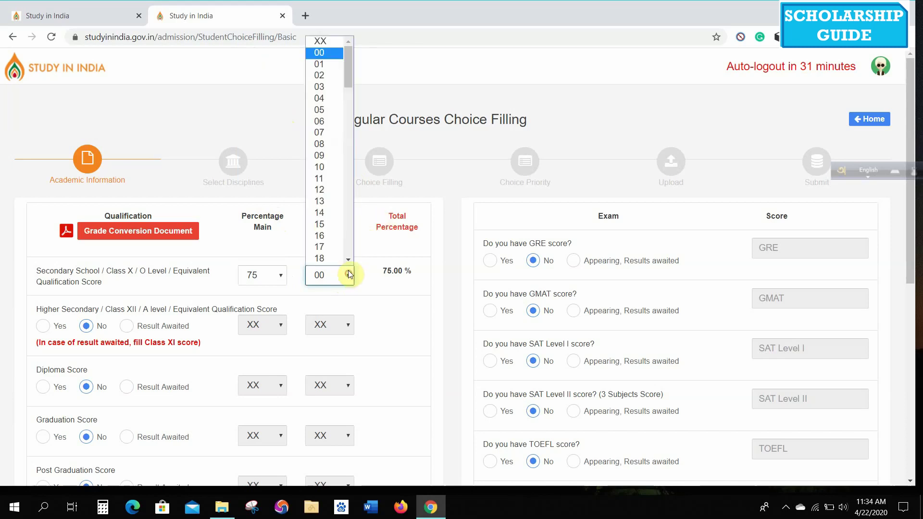
click(319, 77)
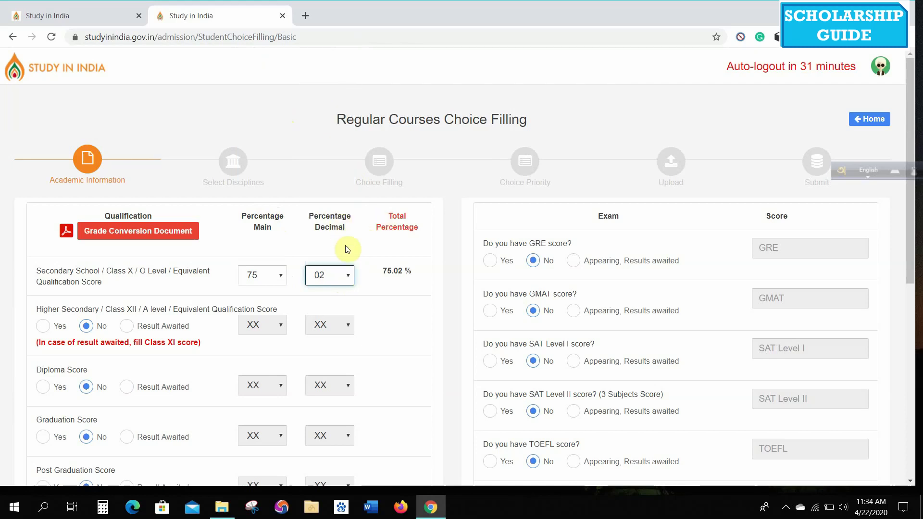
click(348, 279)
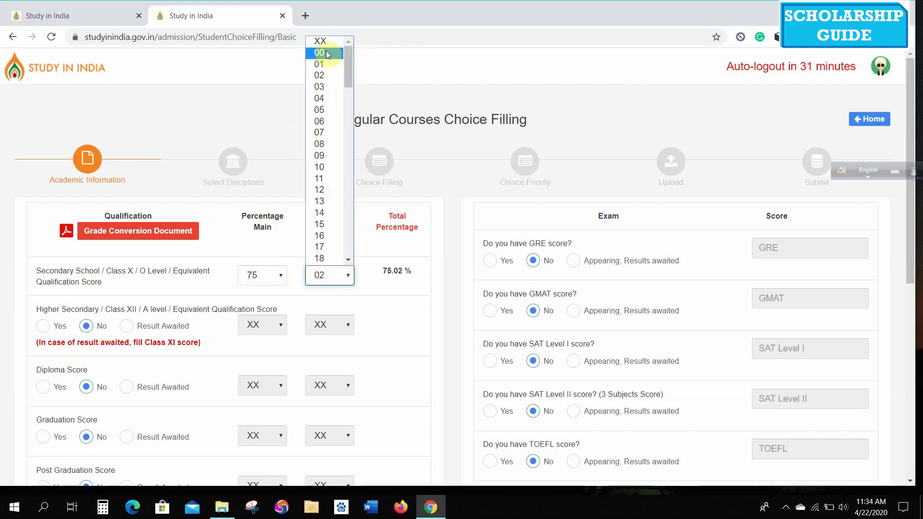
click(320, 53)
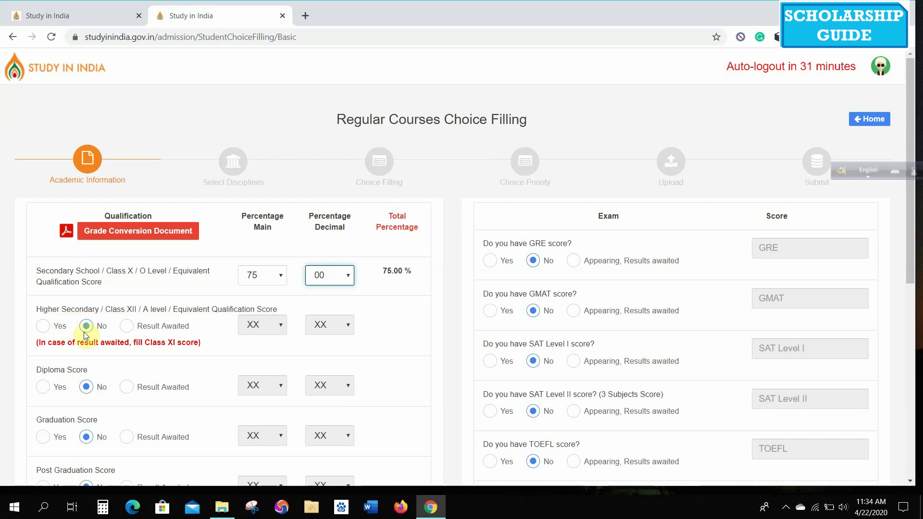
- Mark a higher secondary score and set its percentage to 76.00
click(43, 328)
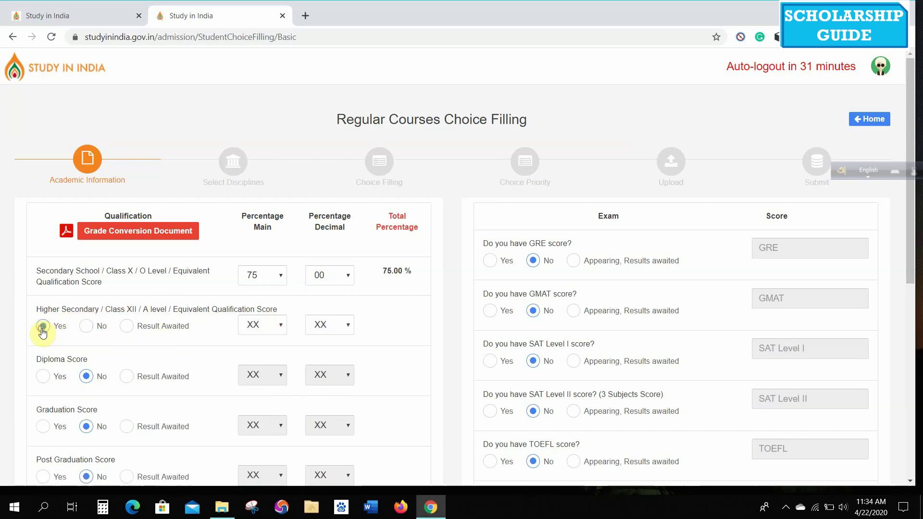
click(279, 324)
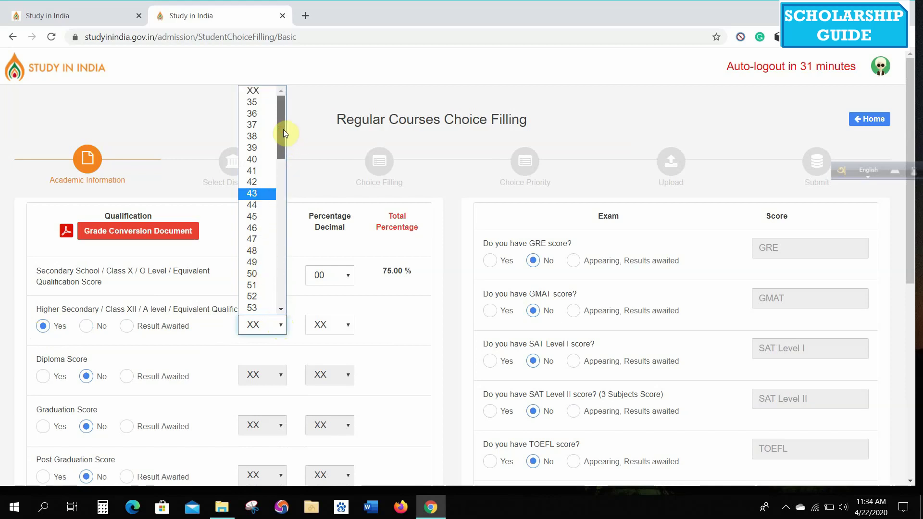
drag(284, 129, 255, 228)
click(254, 228)
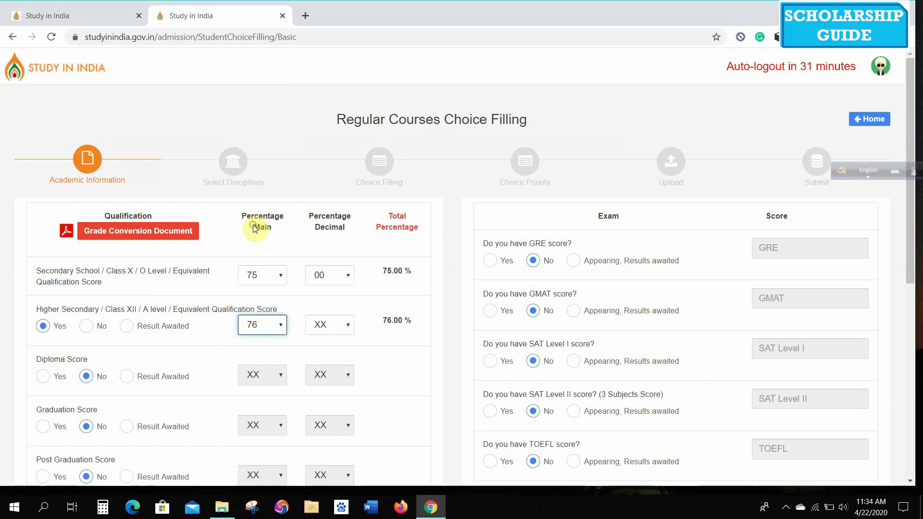
click(348, 330)
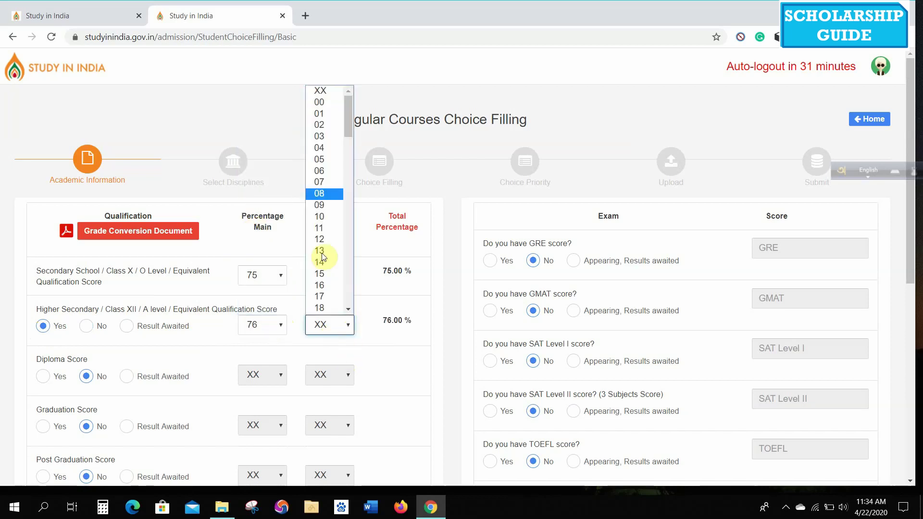
click(317, 104)
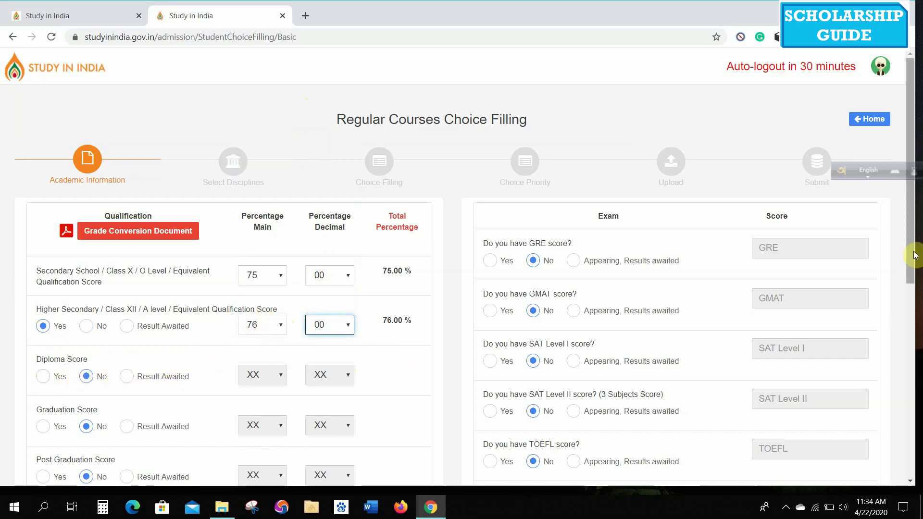
- Save the academic information with Save & Next and acknowledge the success alert
drag(915, 255, 917, 278)
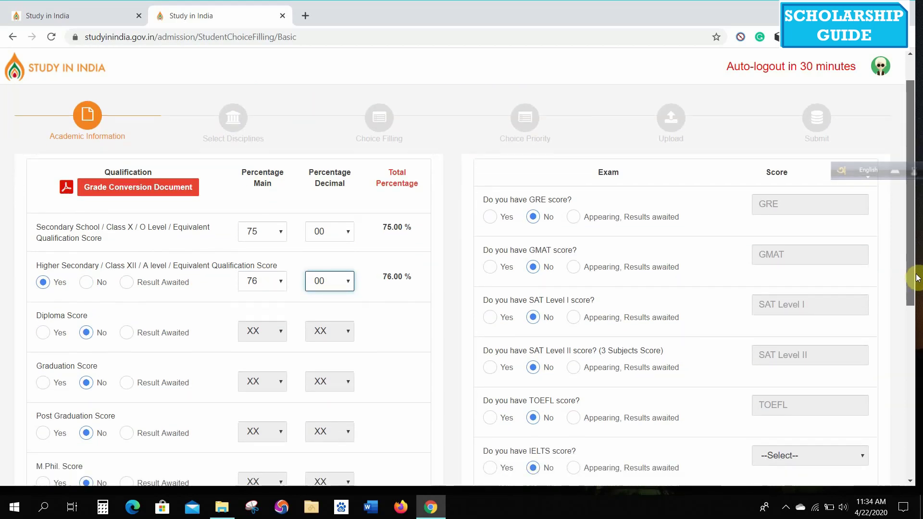
mouse_move(917, 277)
mouse_down()
mouse_move(913, 336)
mouse_move(918, 272)
mouse_up()
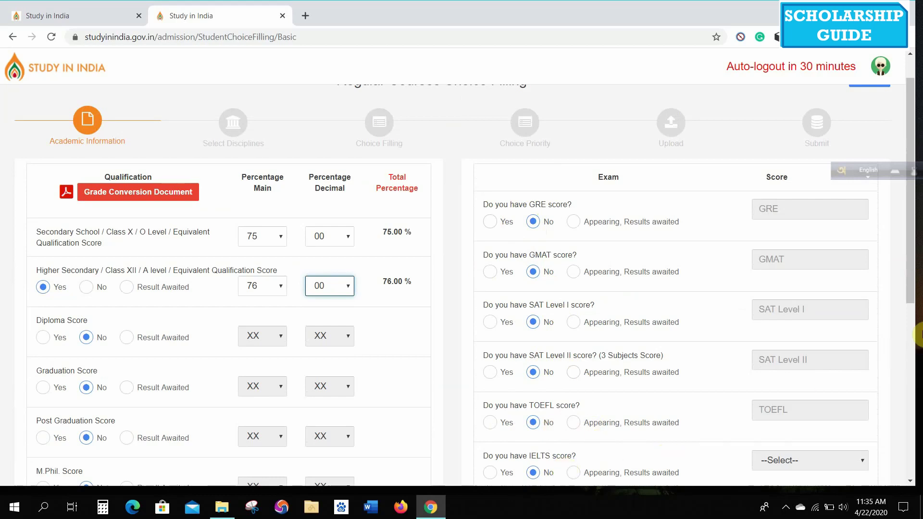
drag(910, 269, 911, 371)
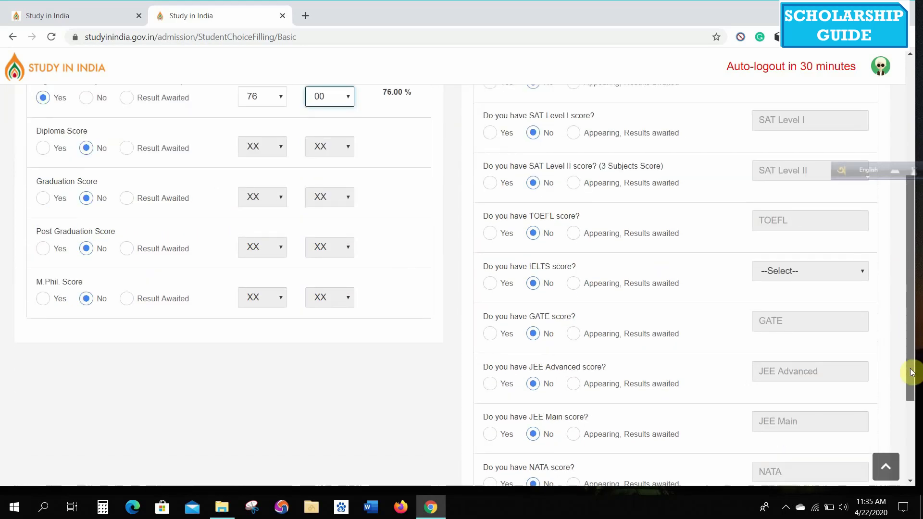
scroll(912, 372, down, 3)
scroll(911, 372, up, 2)
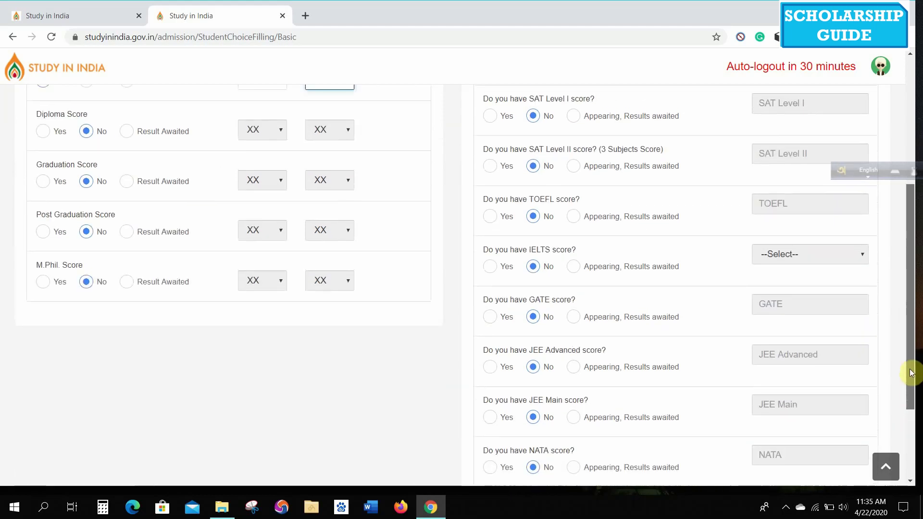
drag(911, 372, 908, 402)
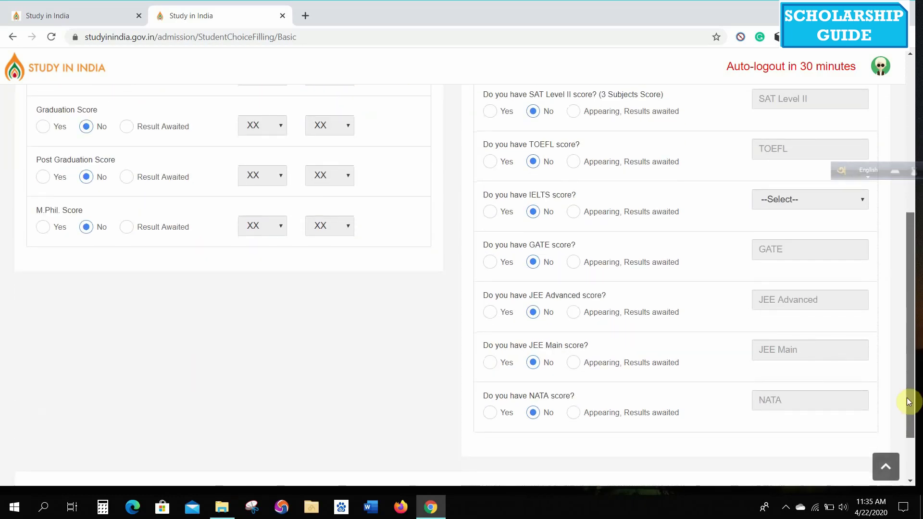
drag(908, 402, 907, 428)
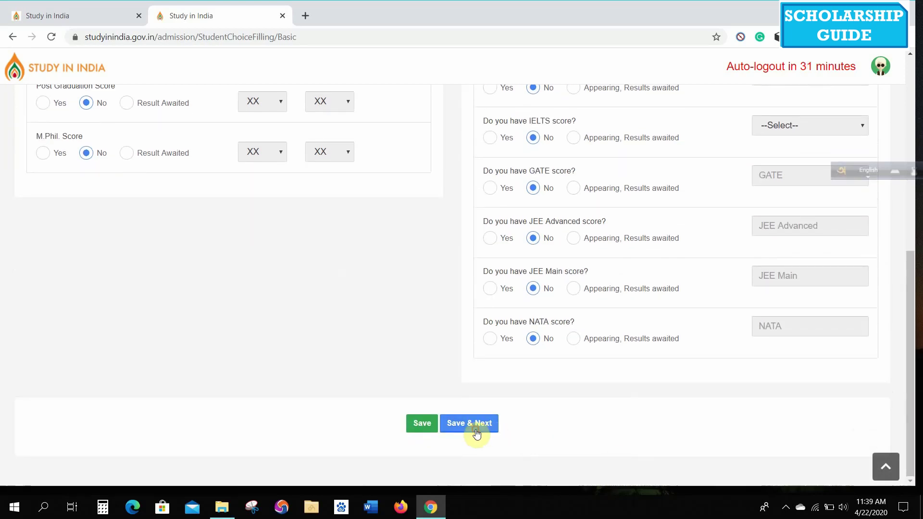
click(476, 433)
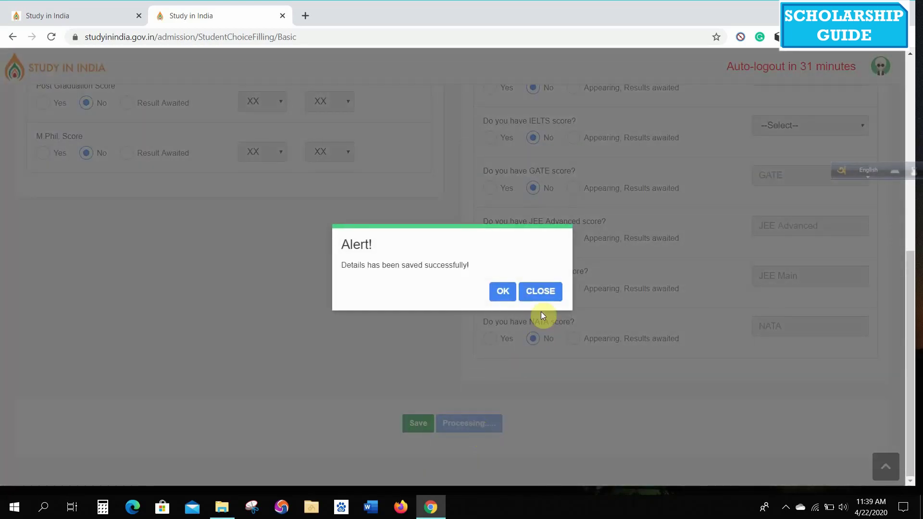
click(507, 290)
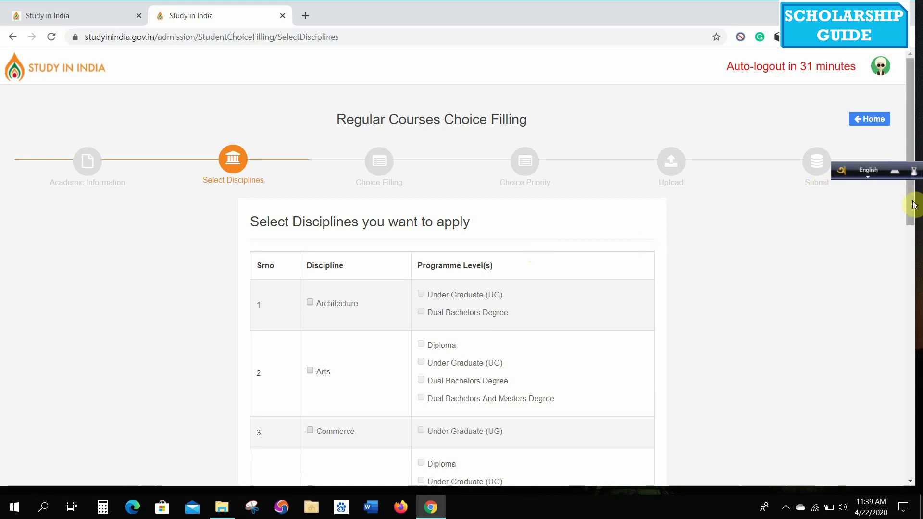
- Select Dental, Pharmacy and Medical disciplines at Under Graduate (UG) level and save them
scroll(380, 360, down, 10)
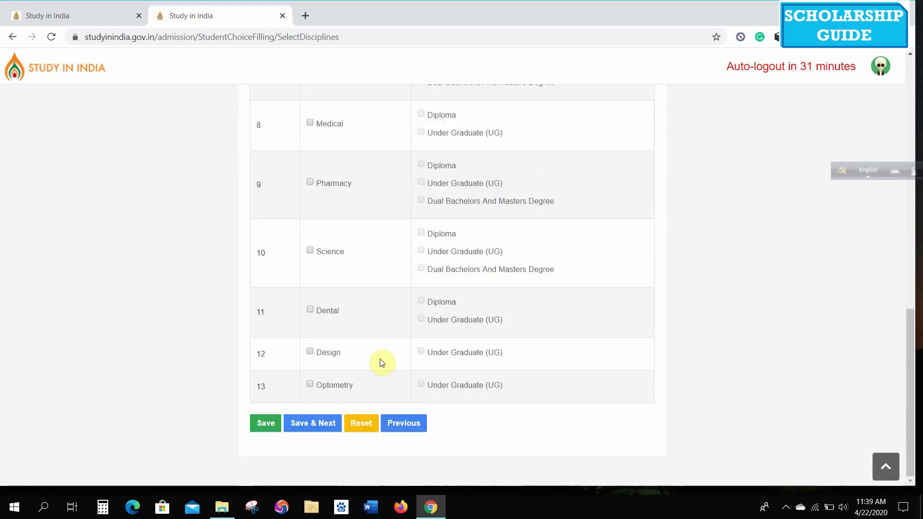
scroll(382, 362, up, 3)
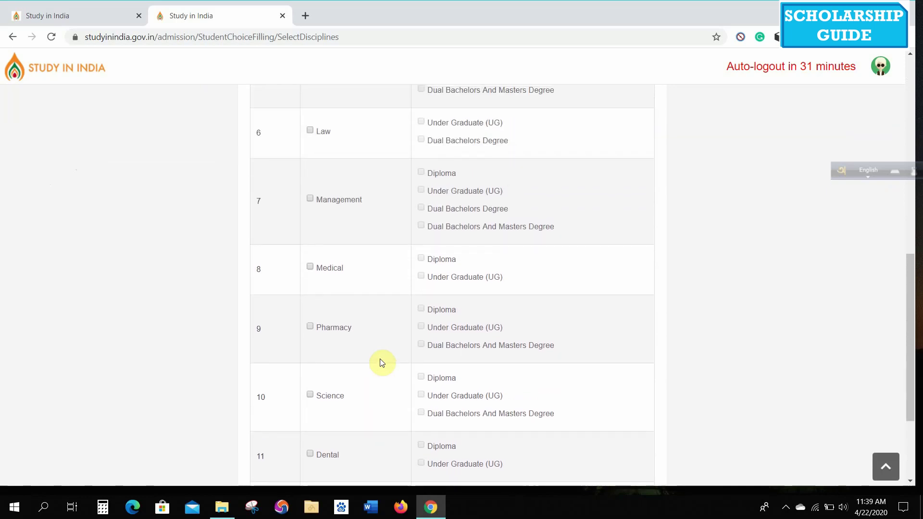
scroll(381, 363, down, 1)
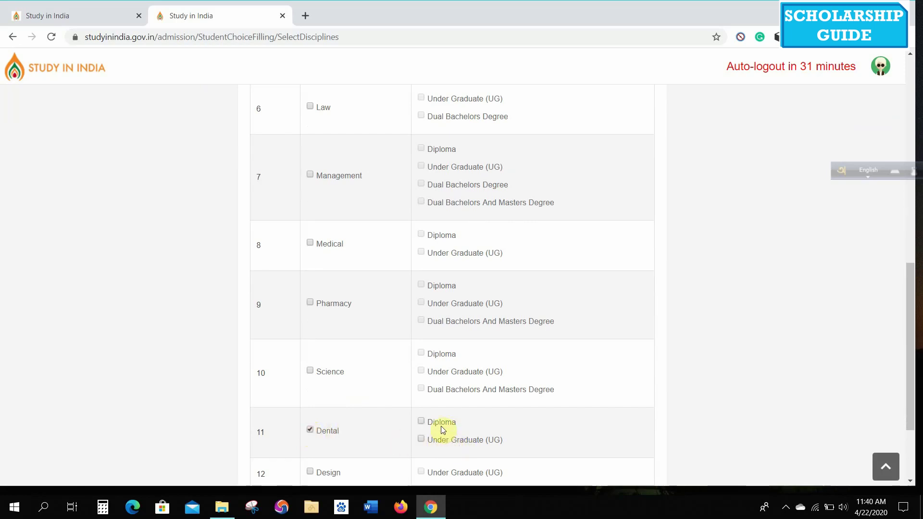
click(419, 440)
drag(909, 275, 868, 405)
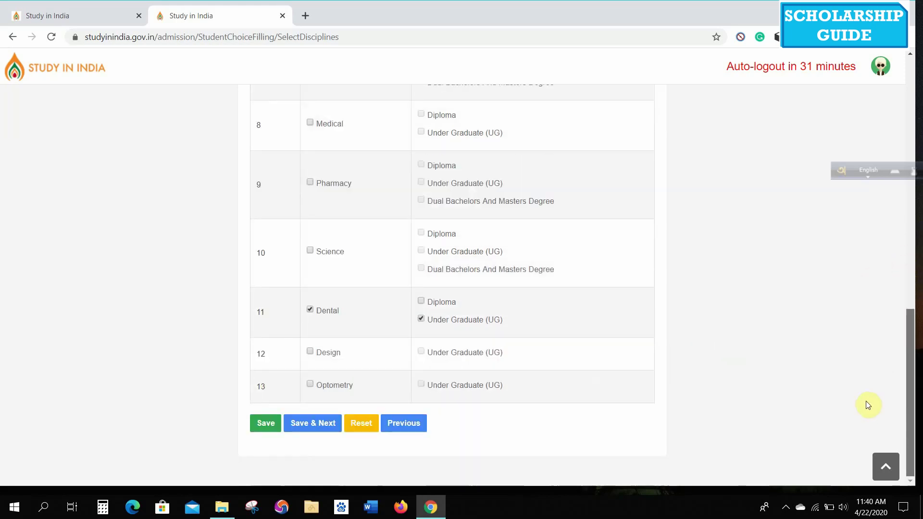
click(311, 183)
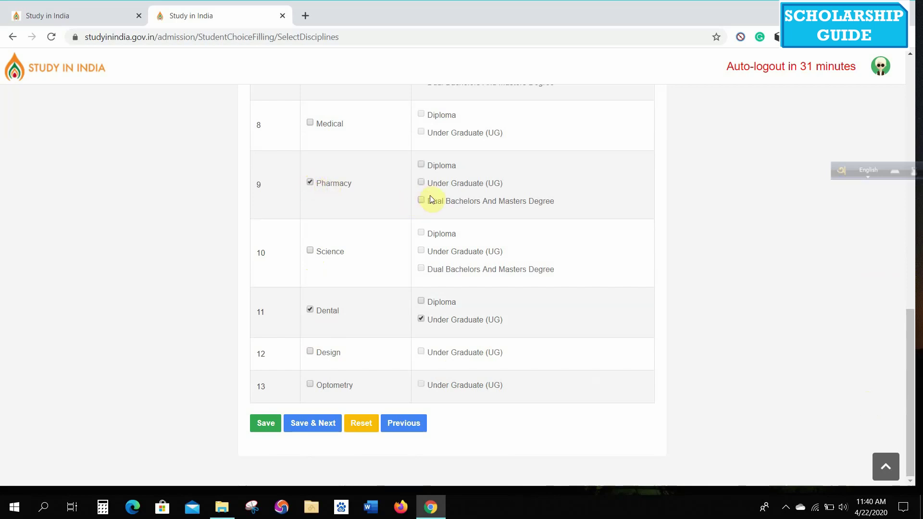
click(433, 183)
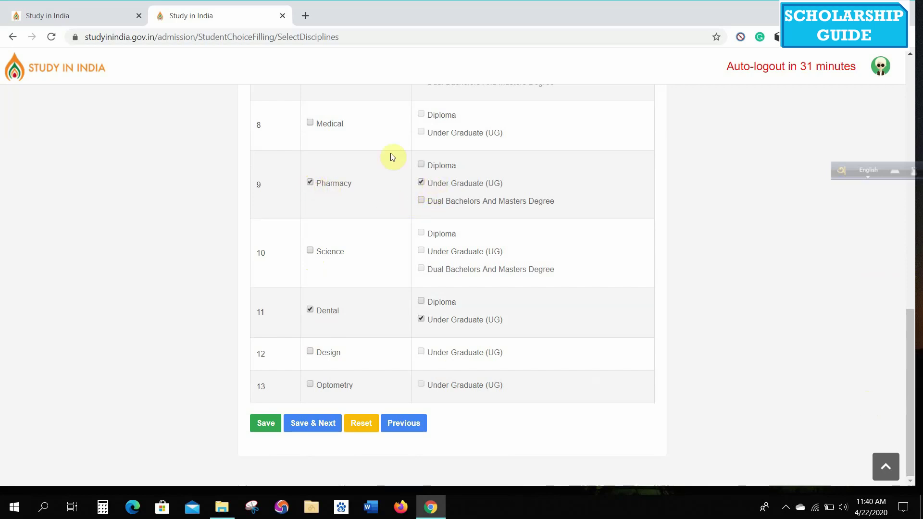
click(310, 124)
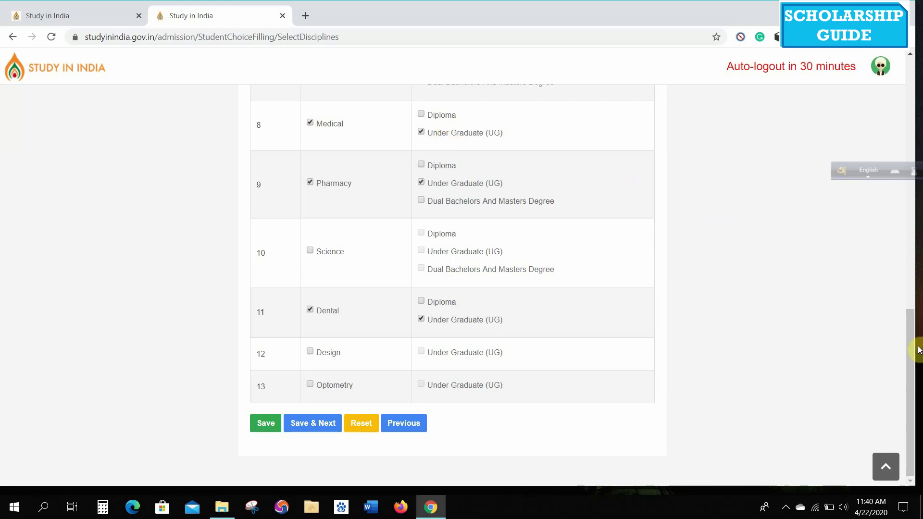
mouse_move(918, 350)
mouse_down()
mouse_move(918, 224)
mouse_move(918, 355)
mouse_up()
click(265, 427)
click(319, 421)
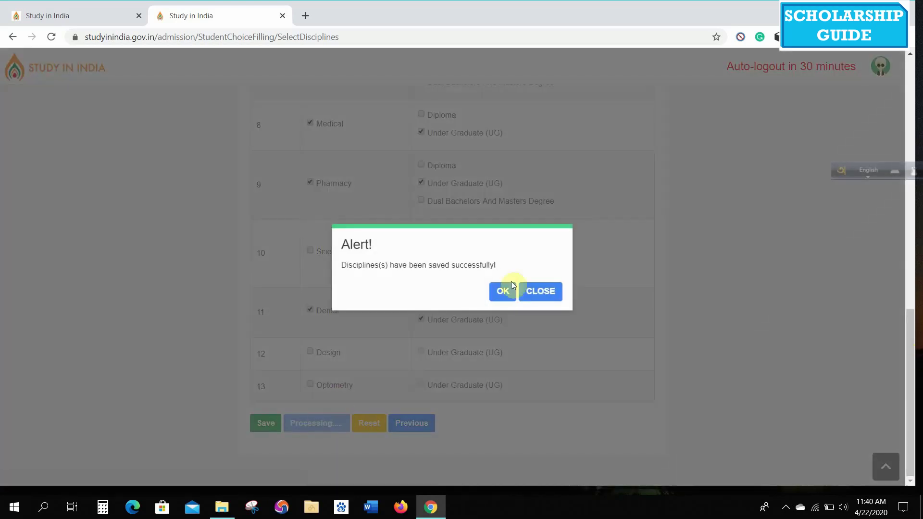
- Acknowledge the alert and filter choices to UG, Bachelor of Physiotherapy, Physiotherapy specialization
click(501, 293)
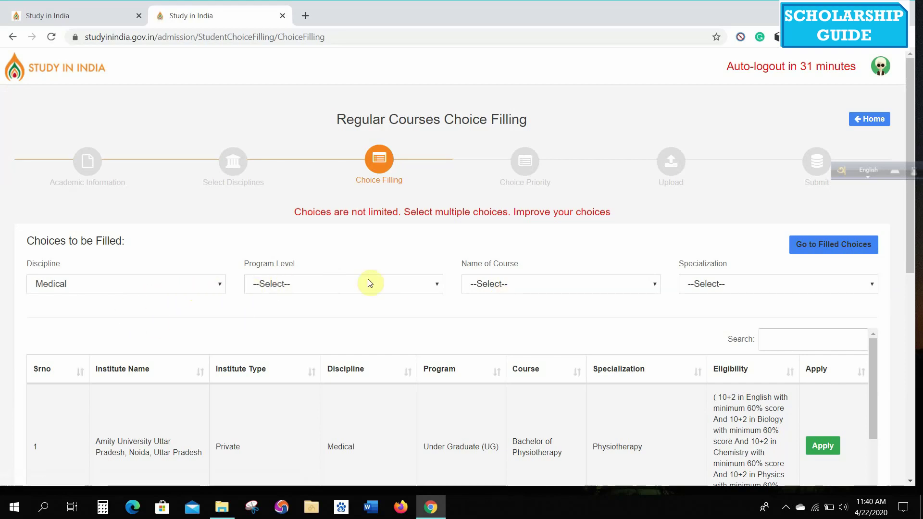
click(438, 285)
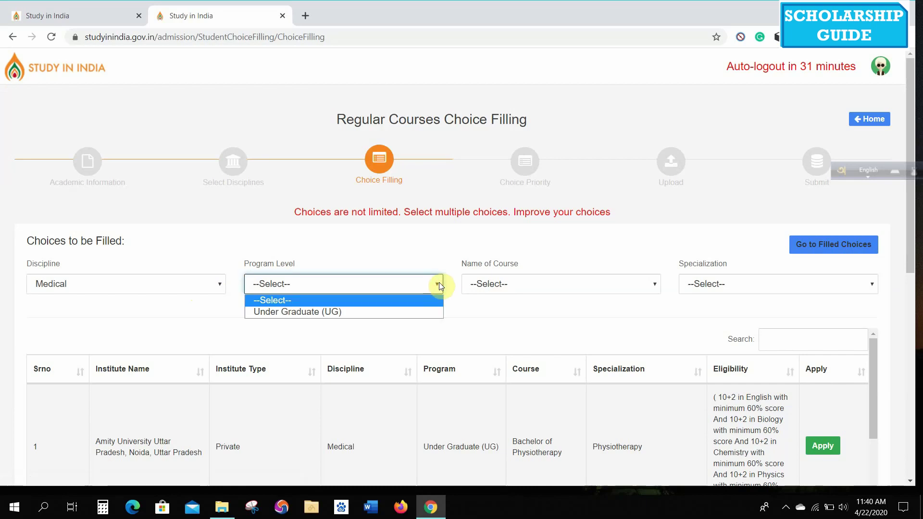
click(412, 312)
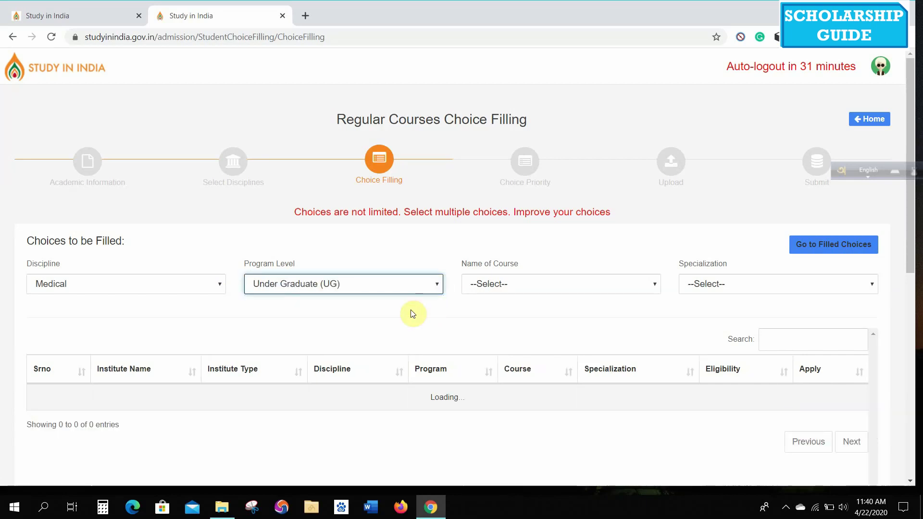
click(560, 283)
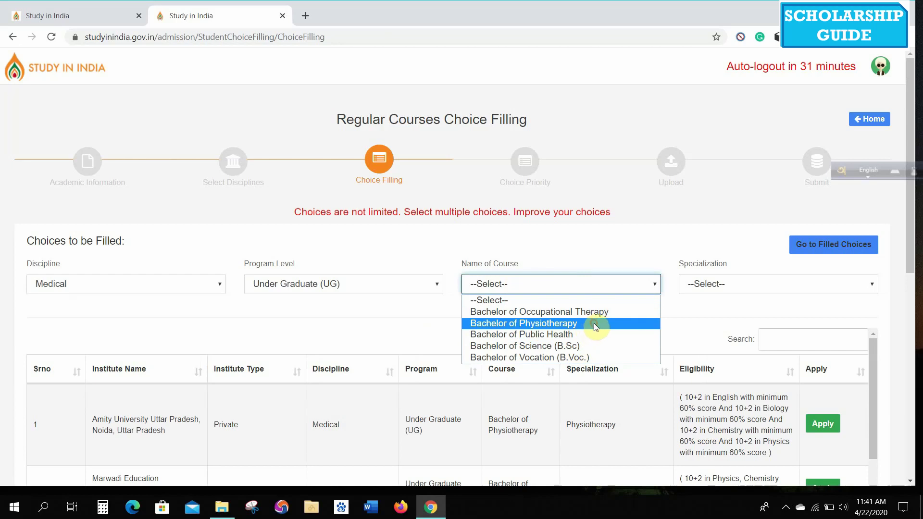
click(593, 323)
click(760, 287)
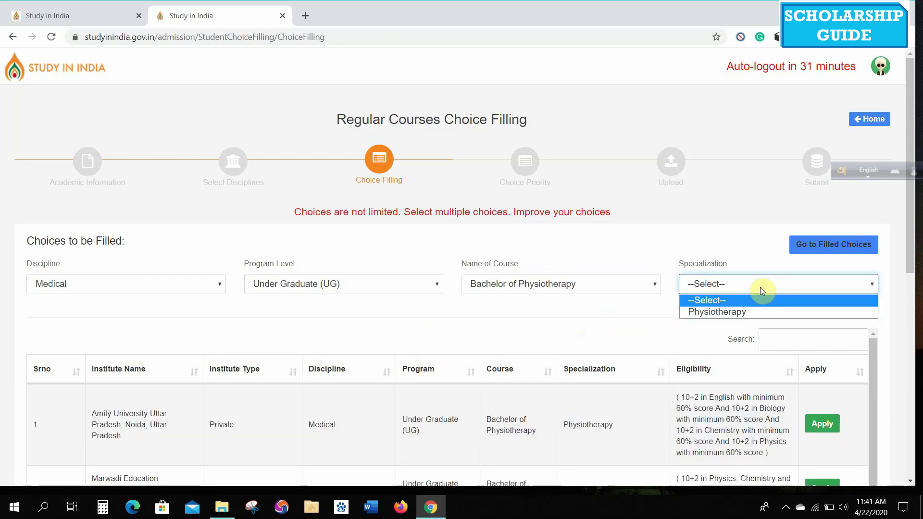
click(756, 313)
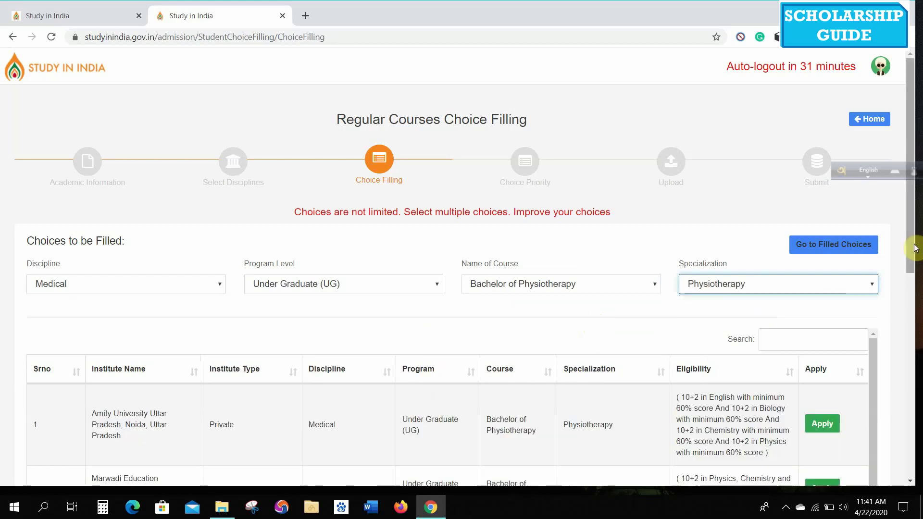
drag(915, 247, 920, 313)
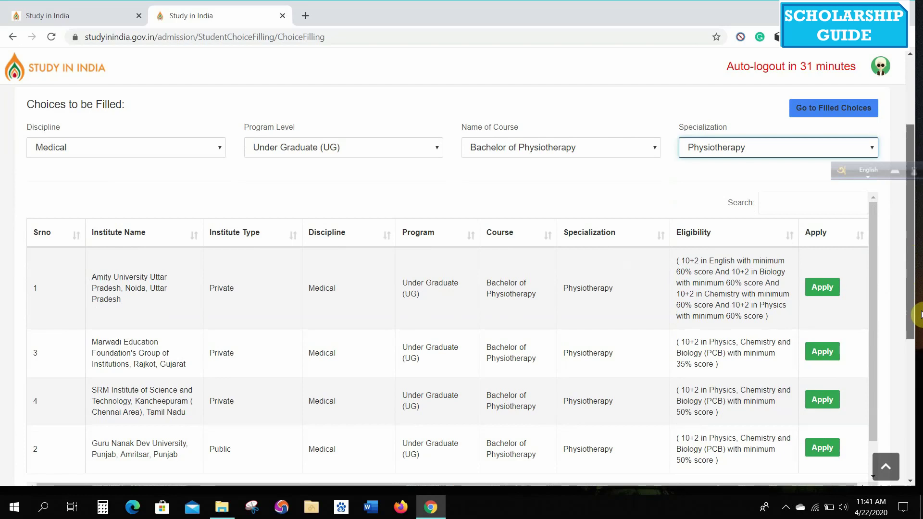
scroll(646, 239, down, 2)
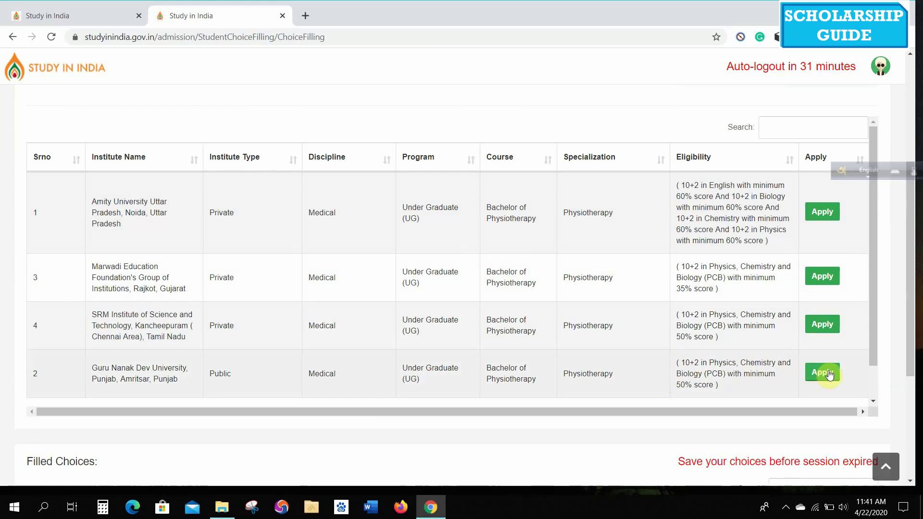
- Apply to Guru Nanak Dev University with an 85.00% PCB score and save the choice
click(830, 375)
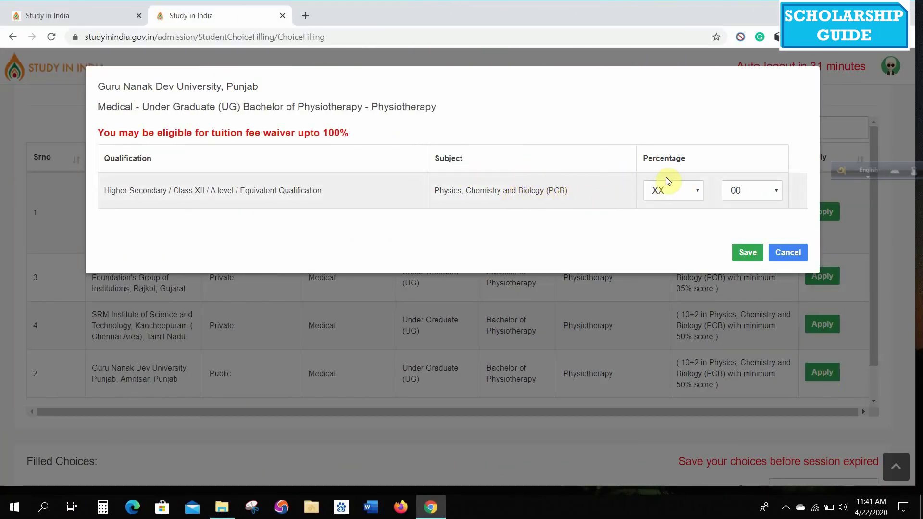
click(696, 190)
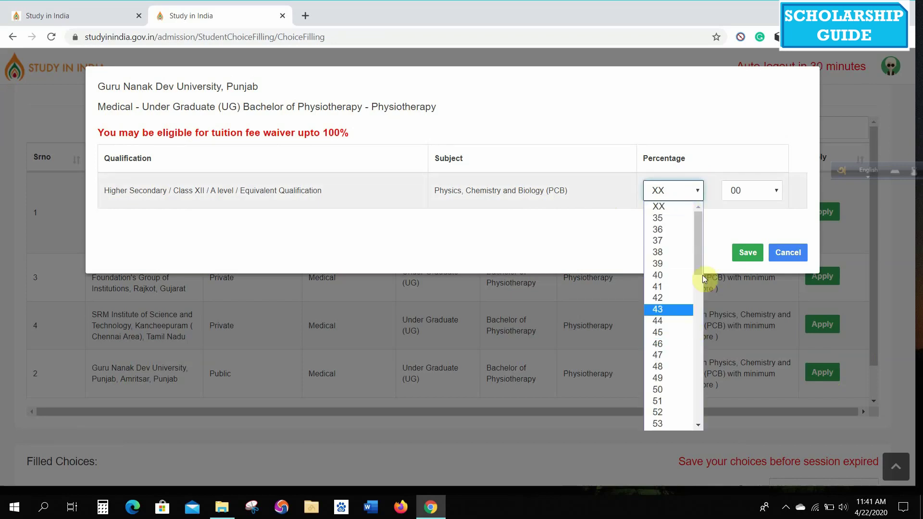
drag(701, 249, 719, 359)
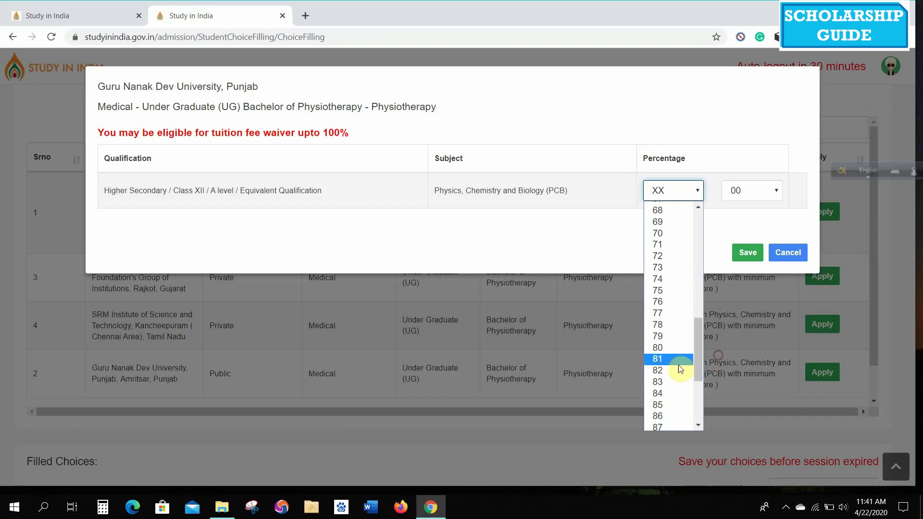
click(665, 405)
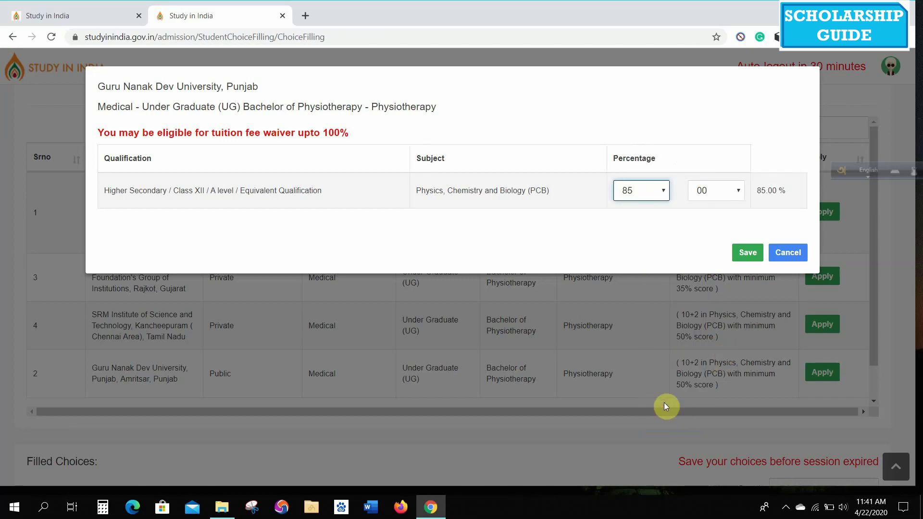
click(729, 199)
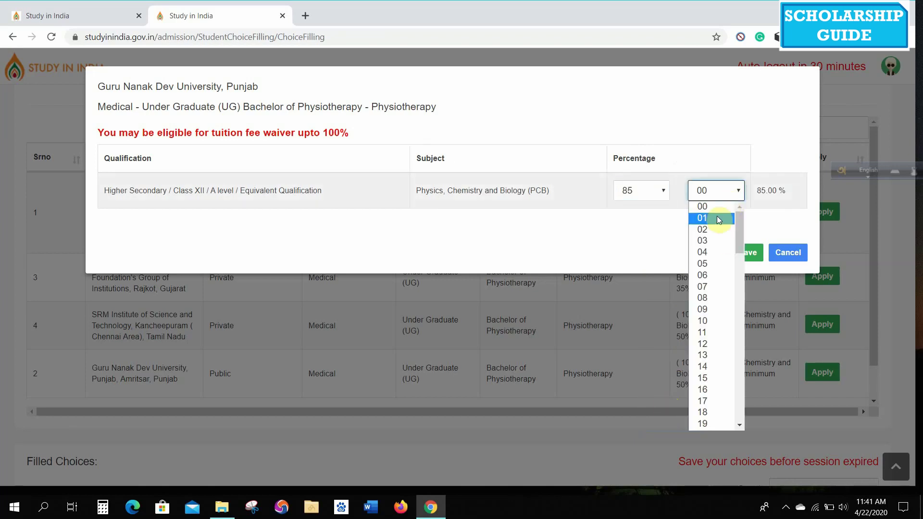
click(721, 207)
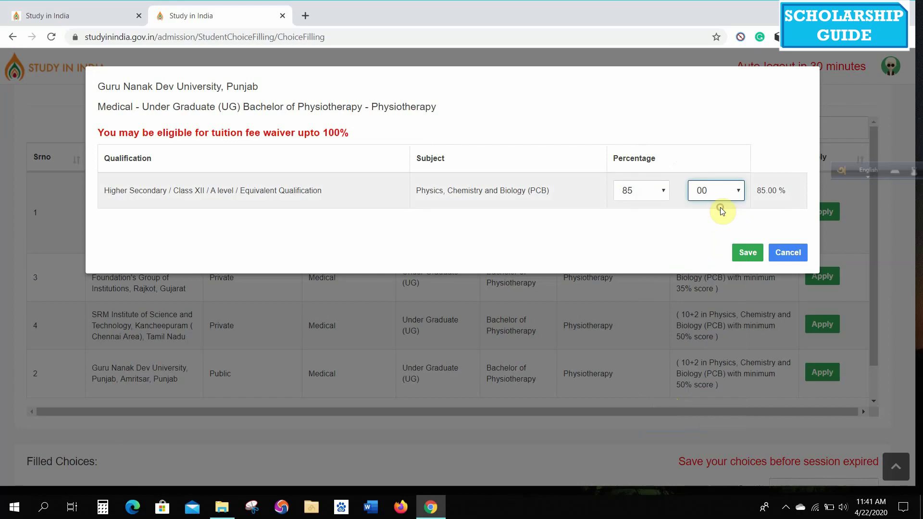
click(748, 253)
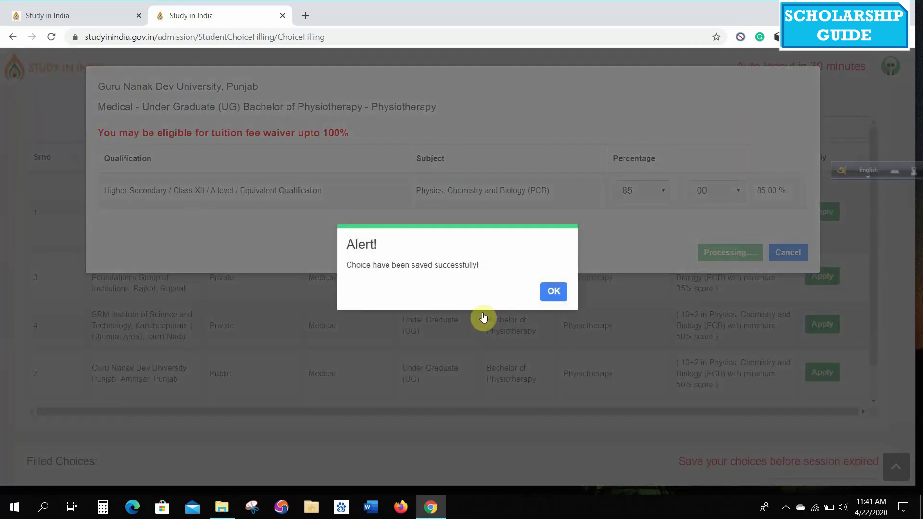
click(558, 291)
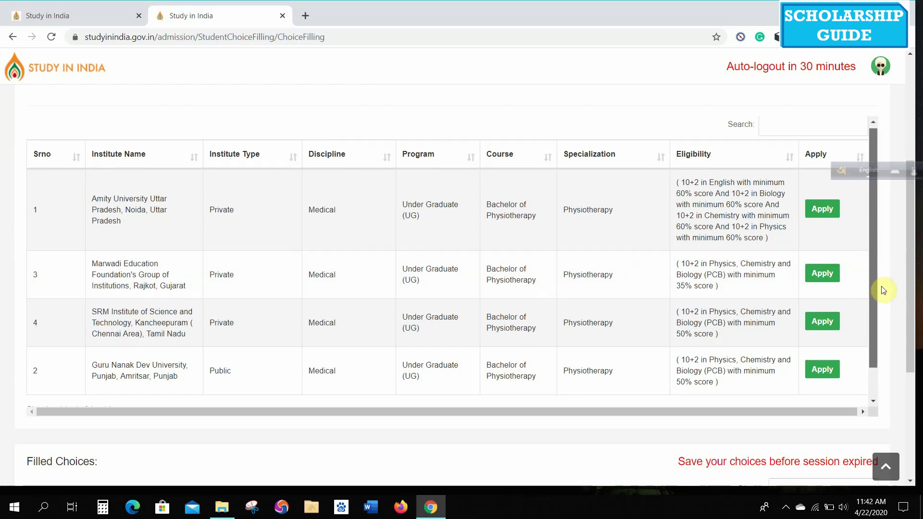
- Reopen the Guru Nanak Dev University application and save the choice again
scroll(881, 288, down, 1)
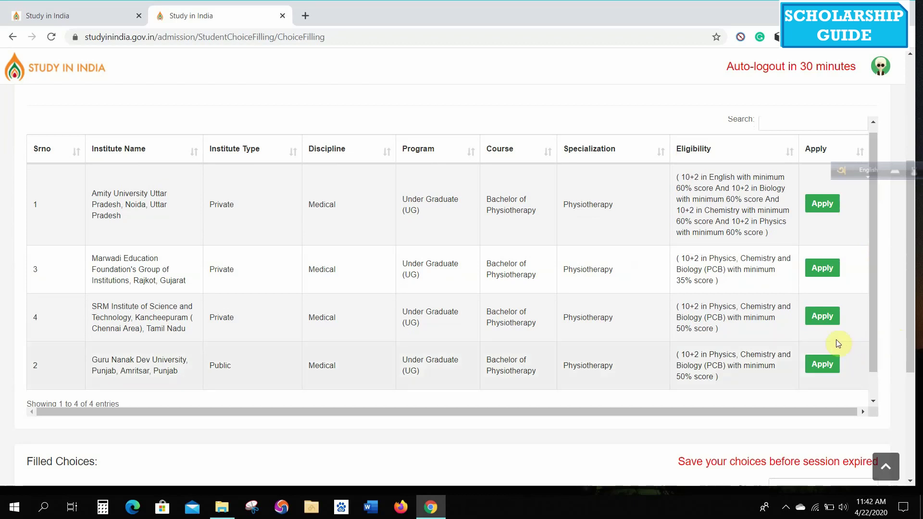
click(822, 370)
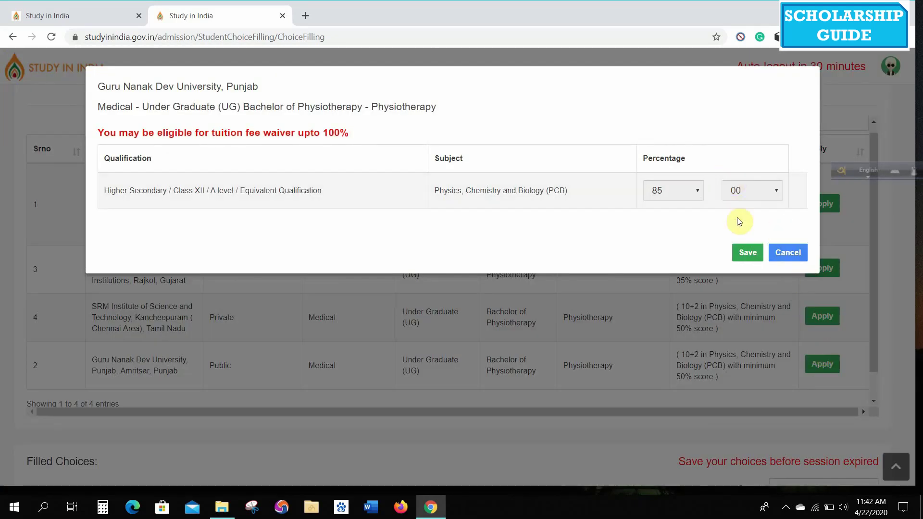
click(748, 253)
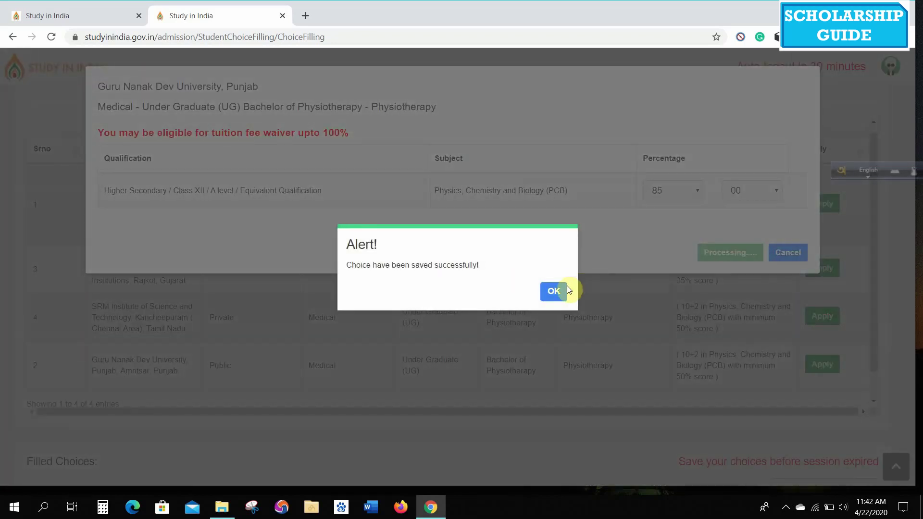
click(567, 290)
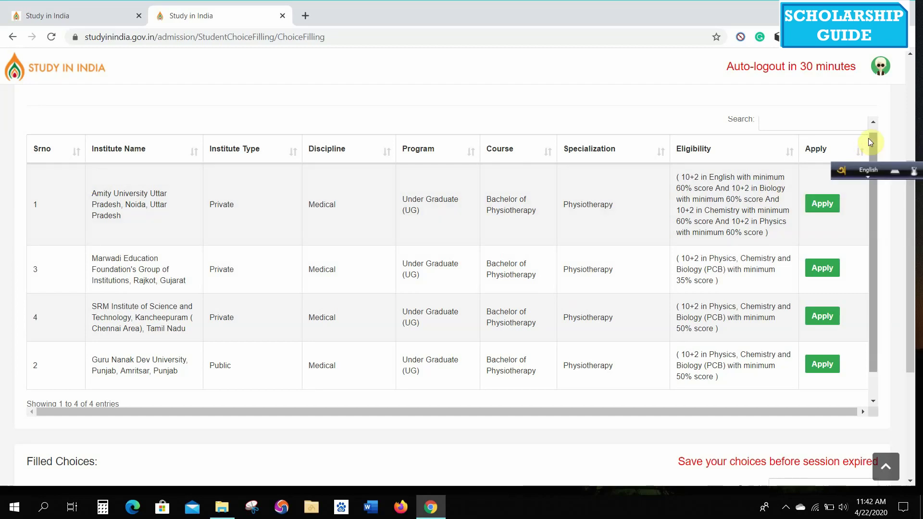
click(874, 121)
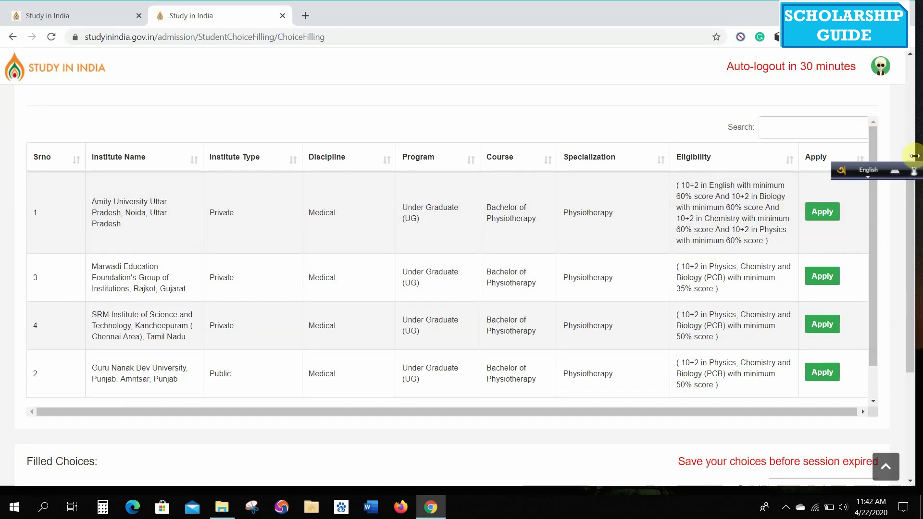
click(915, 123)
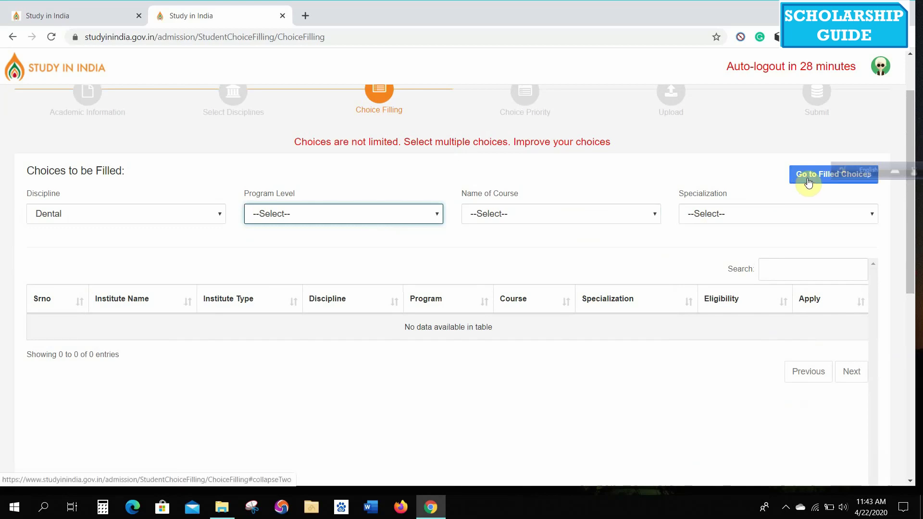
- Review the four filled choices, set Discipline to Medical, and Save & Next to Choice Priority
click(808, 182)
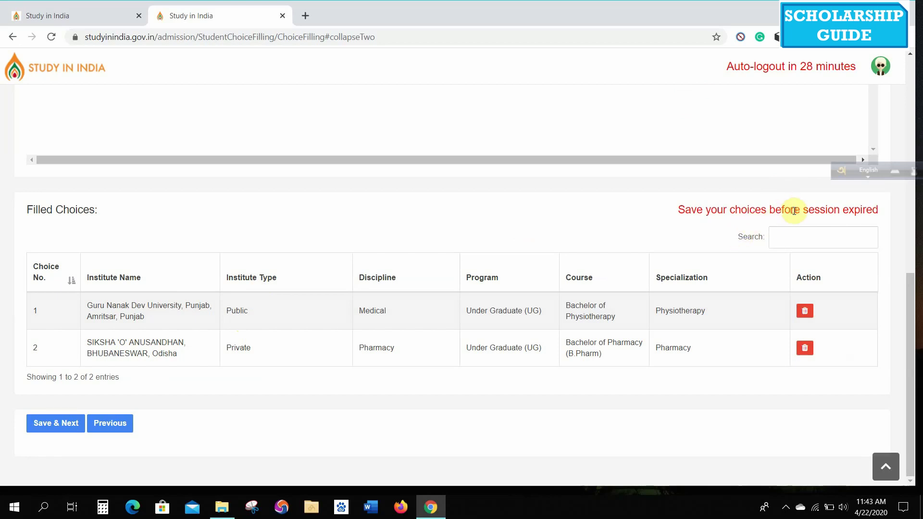
drag(910, 303, 920, 95)
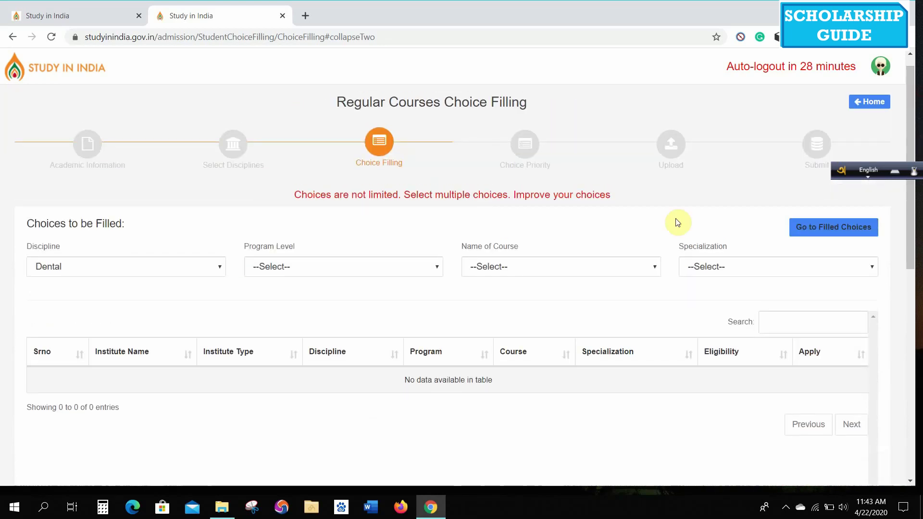
click(221, 268)
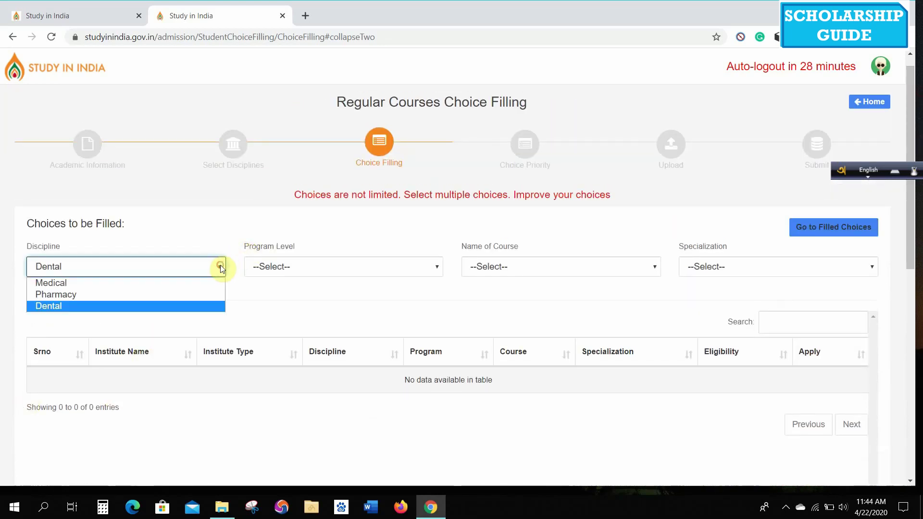
click(144, 283)
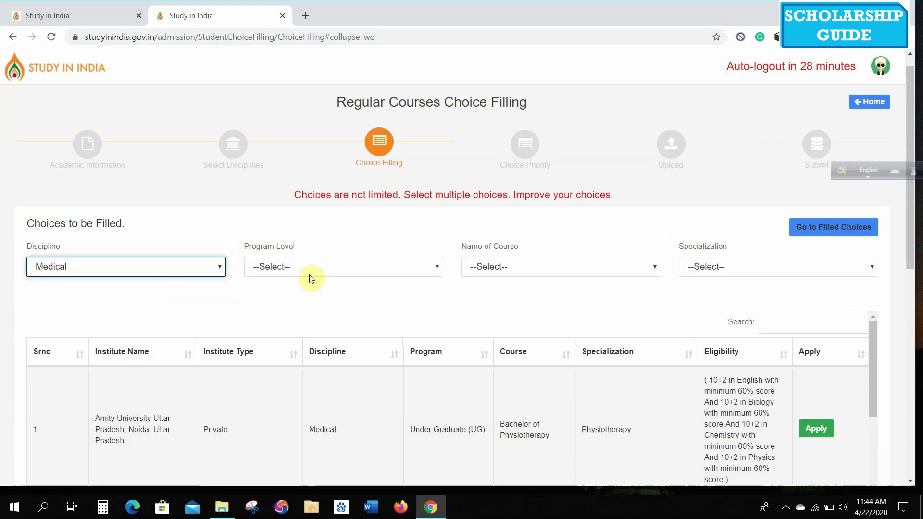
click(320, 268)
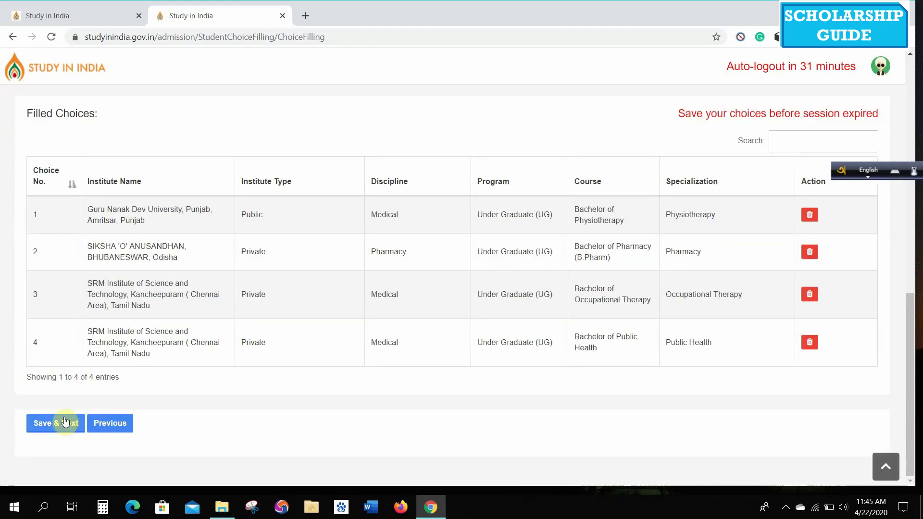
click(66, 422)
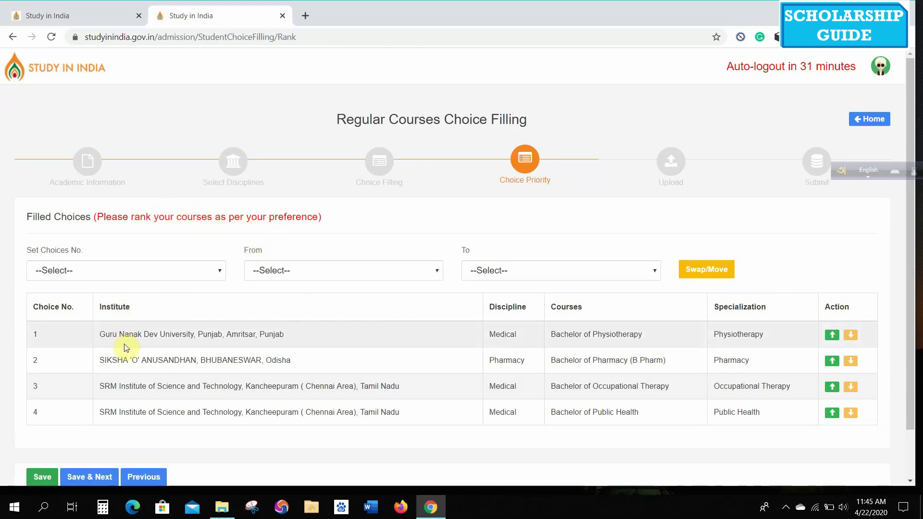
- Move the SIKSHA 'O' ANUSANDHAN Pharmacy choice above Guru Nanak Dev University to first priority and save
click(852, 333)
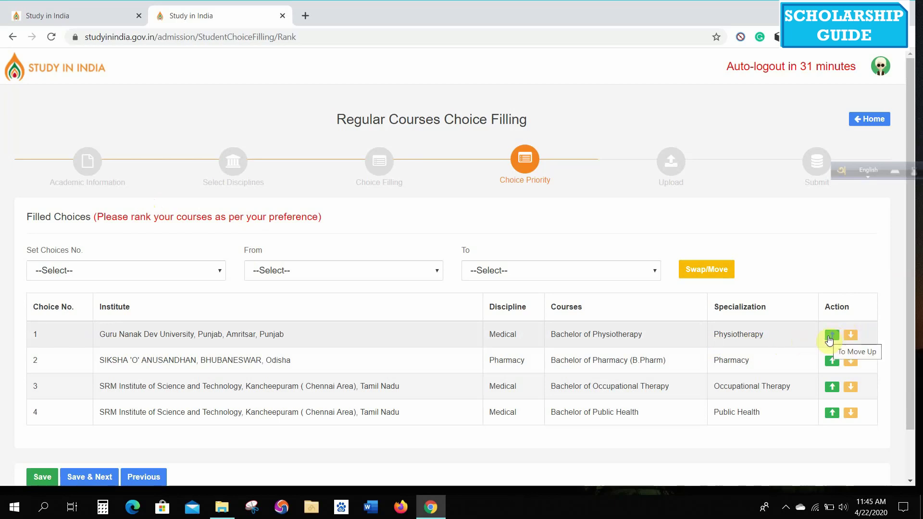
click(834, 362)
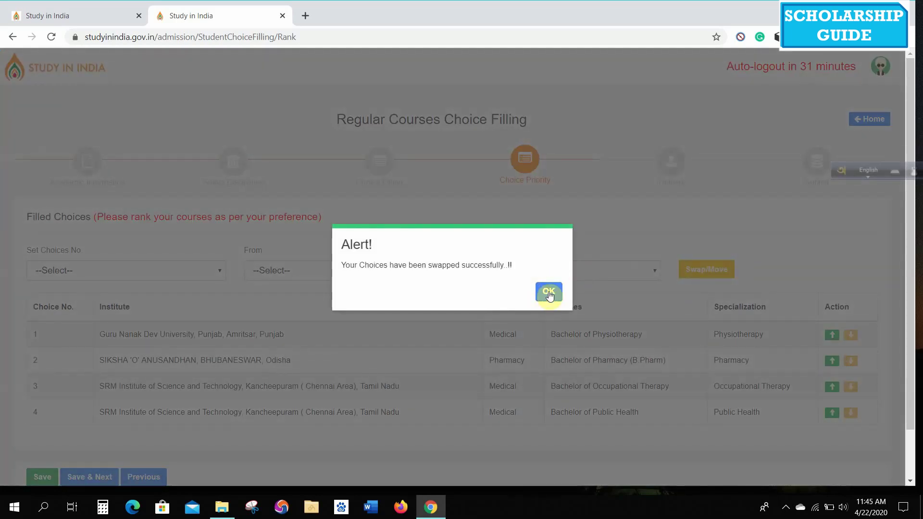
click(542, 294)
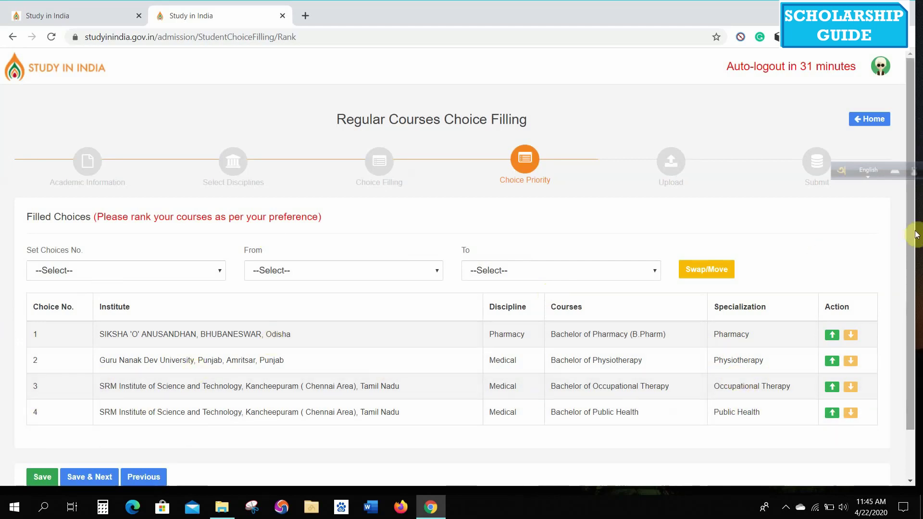
scroll(916, 235, down, 1)
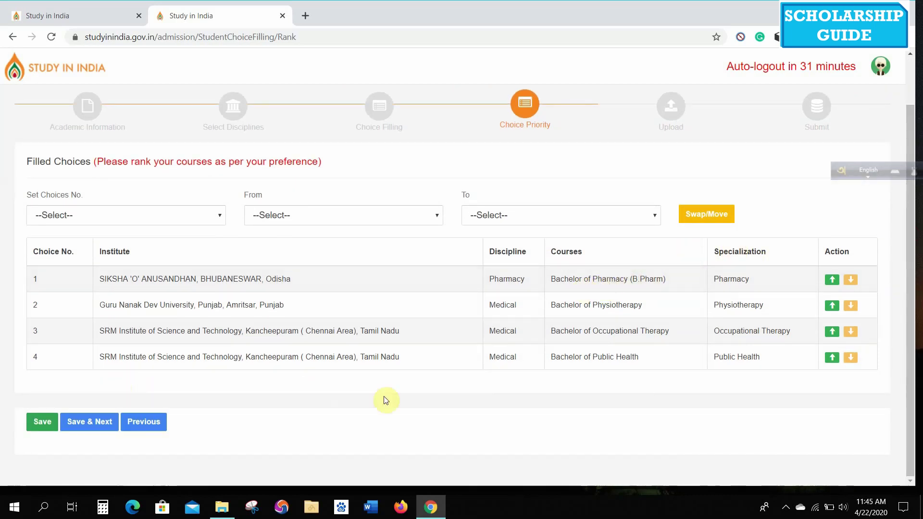
click(93, 424)
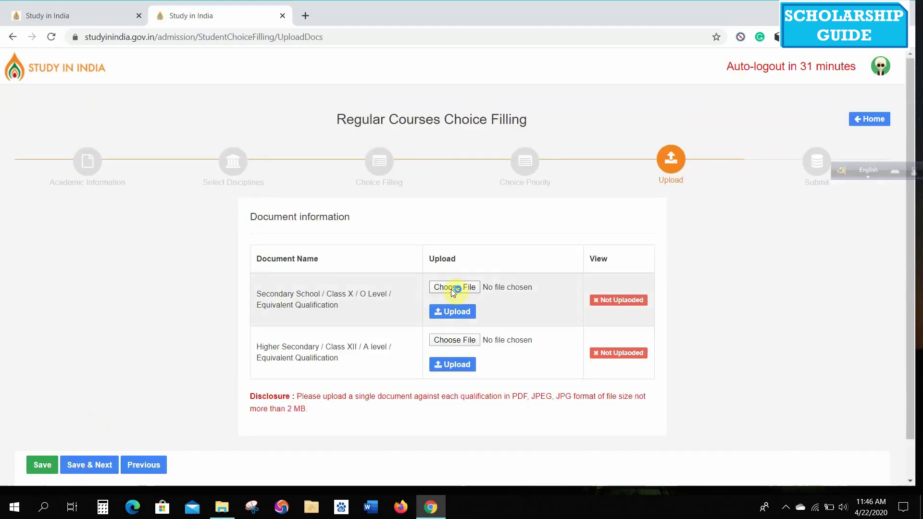
- Upload the acceptance letter PDF as the Class X qualification document
click(453, 289)
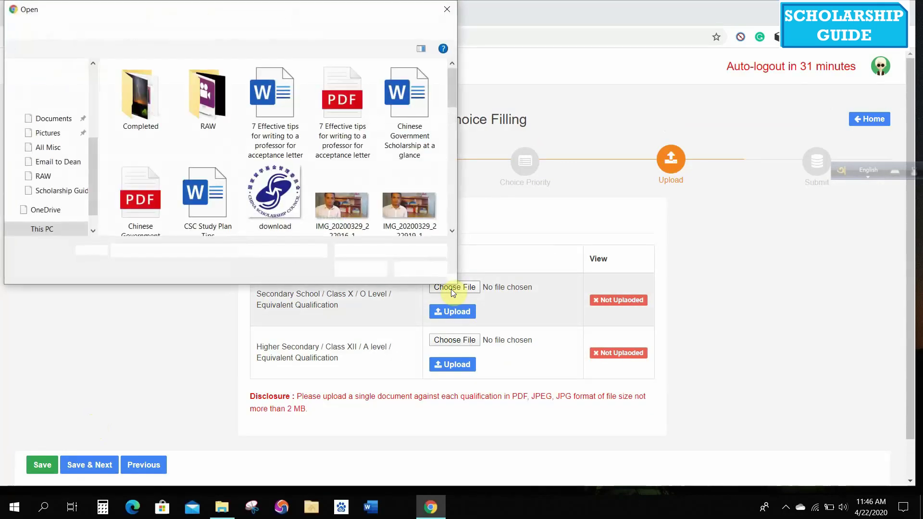
double_click(336, 103)
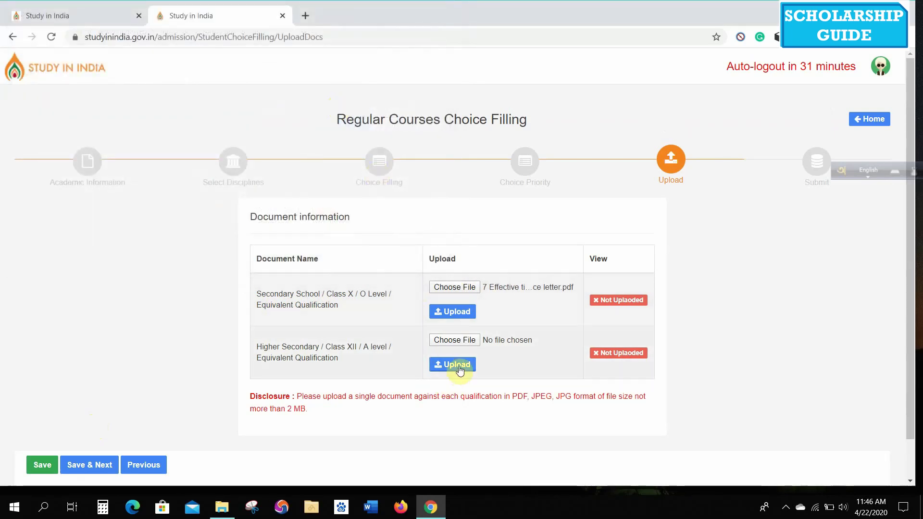
click(457, 312)
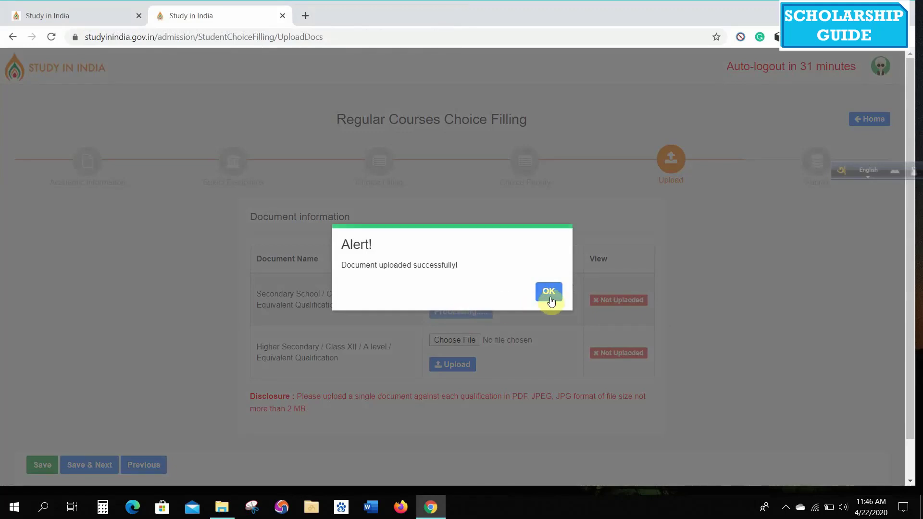
click(550, 294)
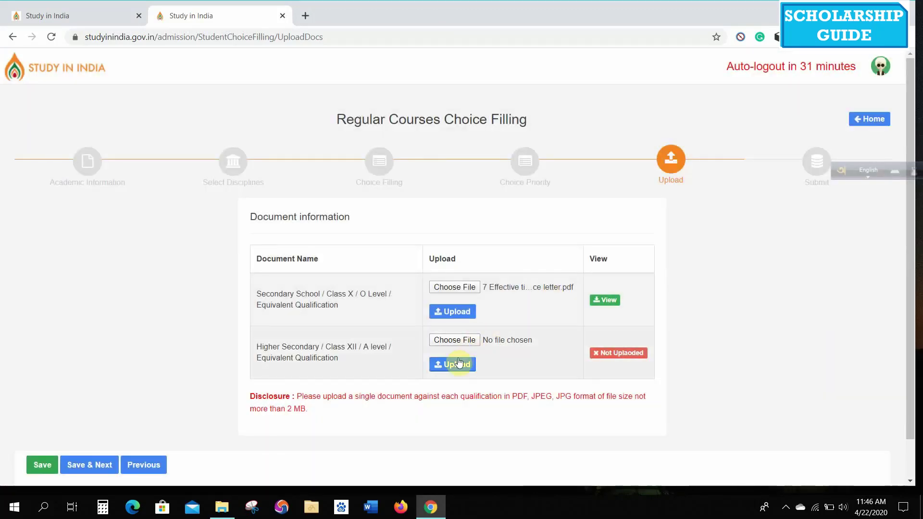
- Upload the acceptance letter PDF for Class XII, then save the documents and continue to Submit
click(470, 341)
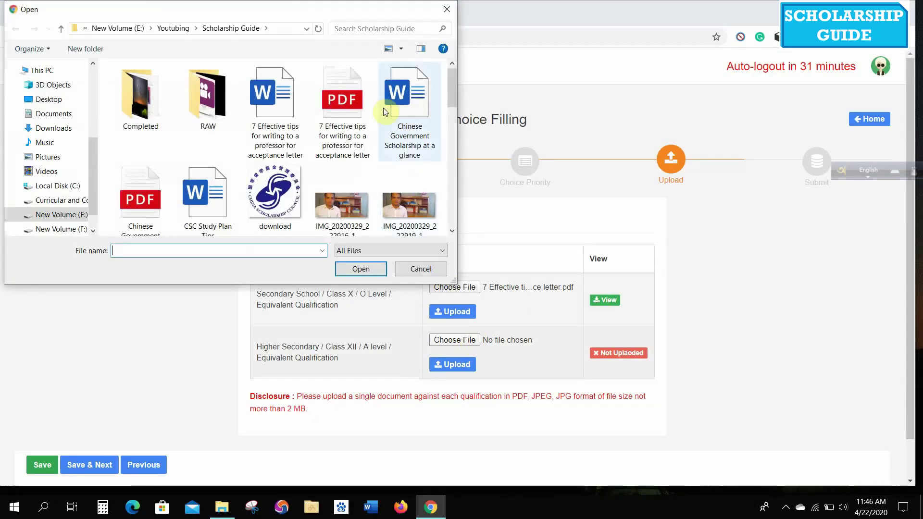
click(339, 93)
click(361, 269)
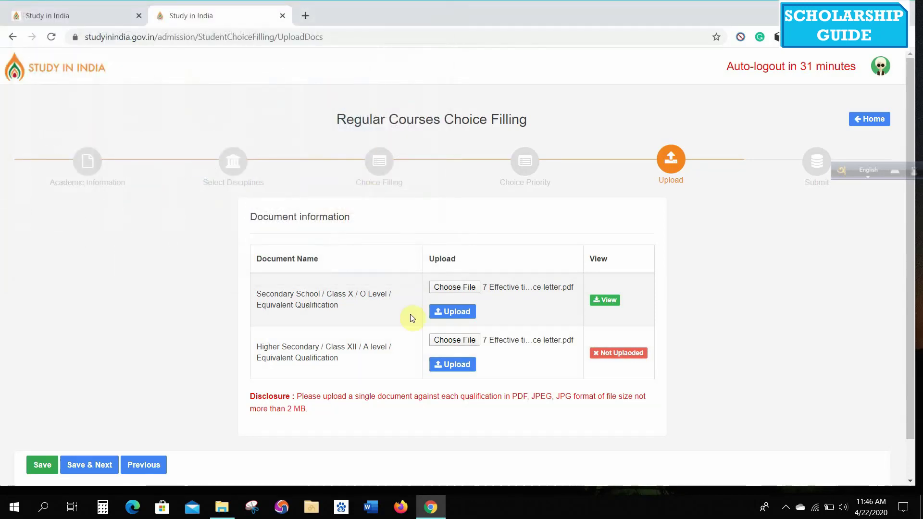
click(455, 365)
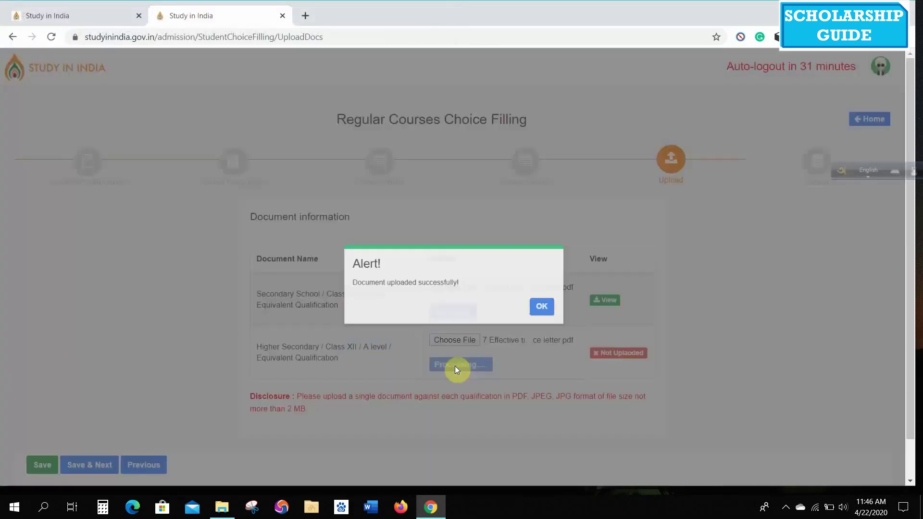
click(547, 293)
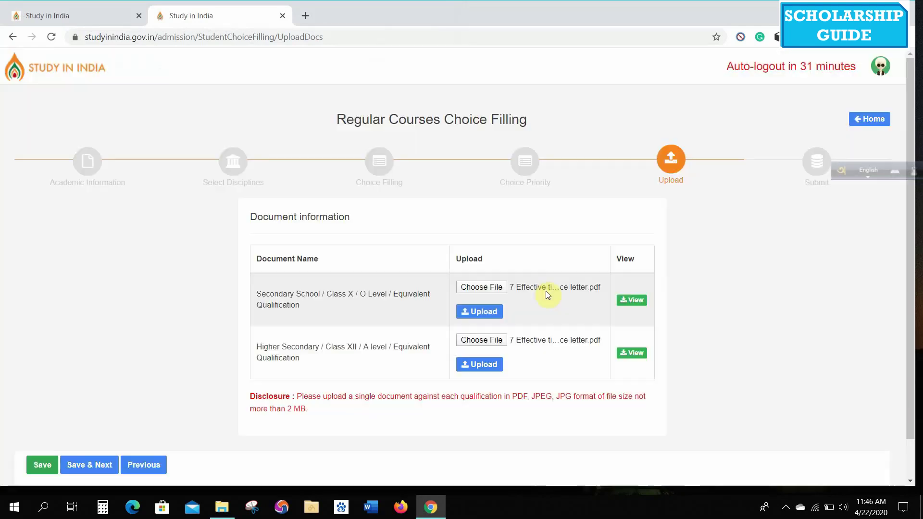
click(91, 466)
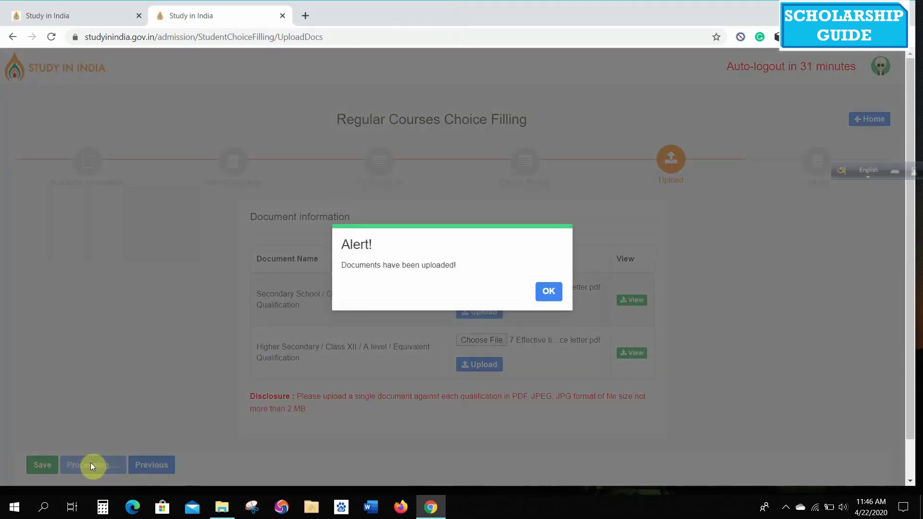
click(548, 291)
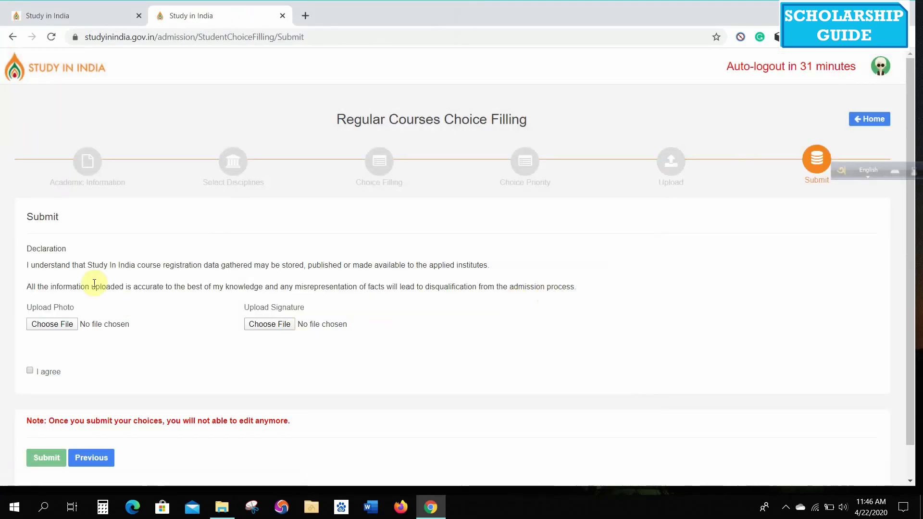
- Attach the resized image file as the applicant's photo
click(61, 327)
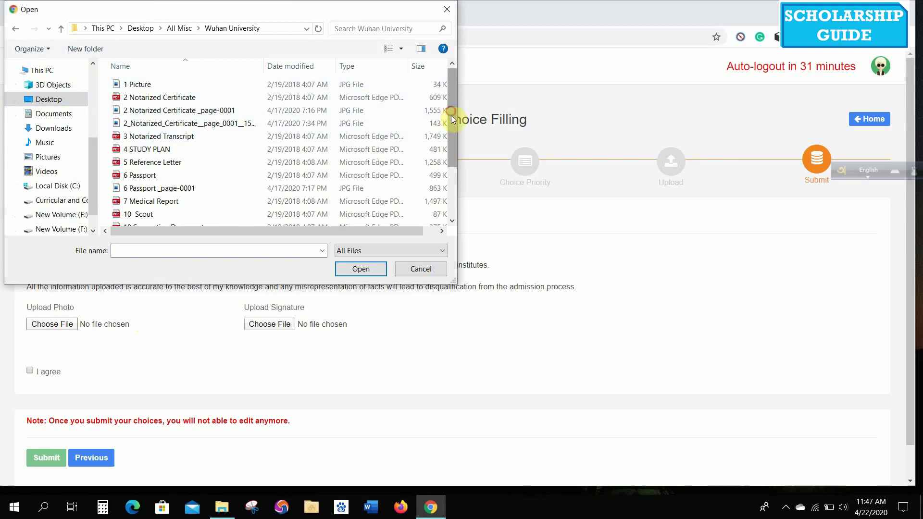
drag(451, 111, 449, 189)
click(194, 223)
double_click(192, 222)
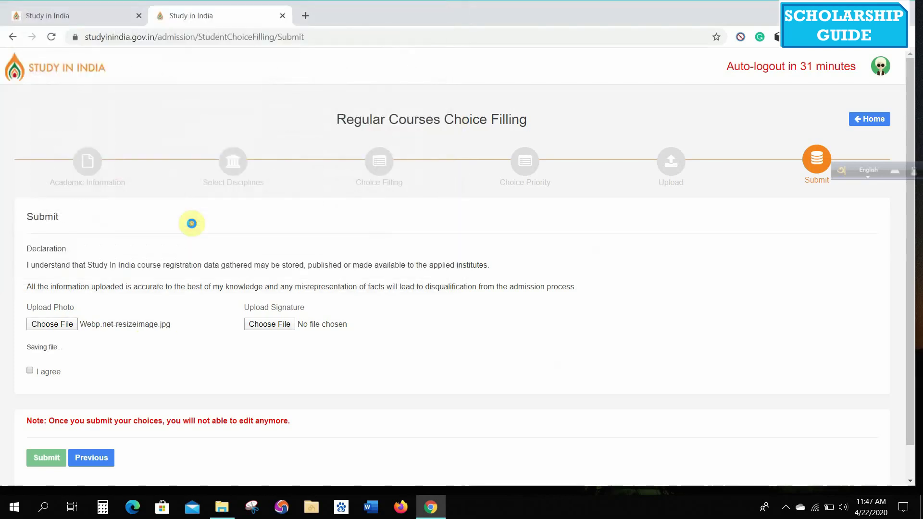
- Attach the signature image and tick the I agree declaration checkbox
click(268, 325)
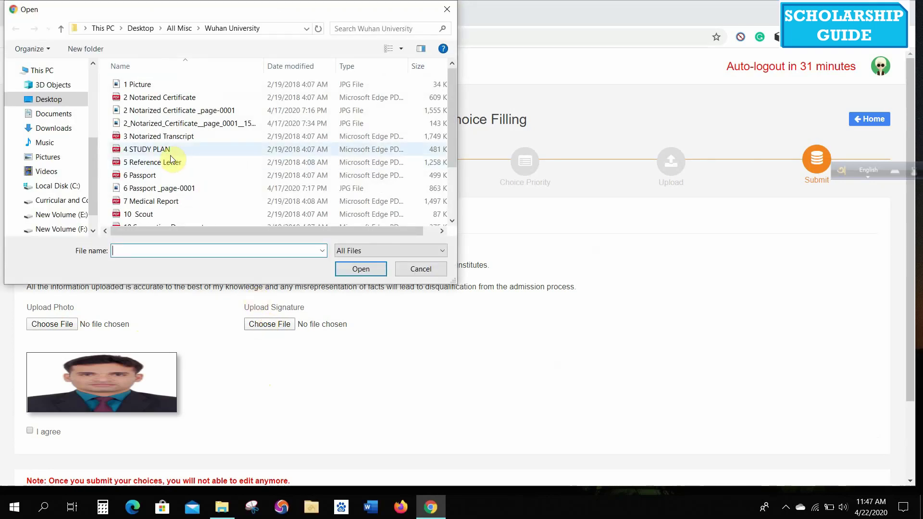
double_click(175, 158)
scroll(478, 346, down, 2)
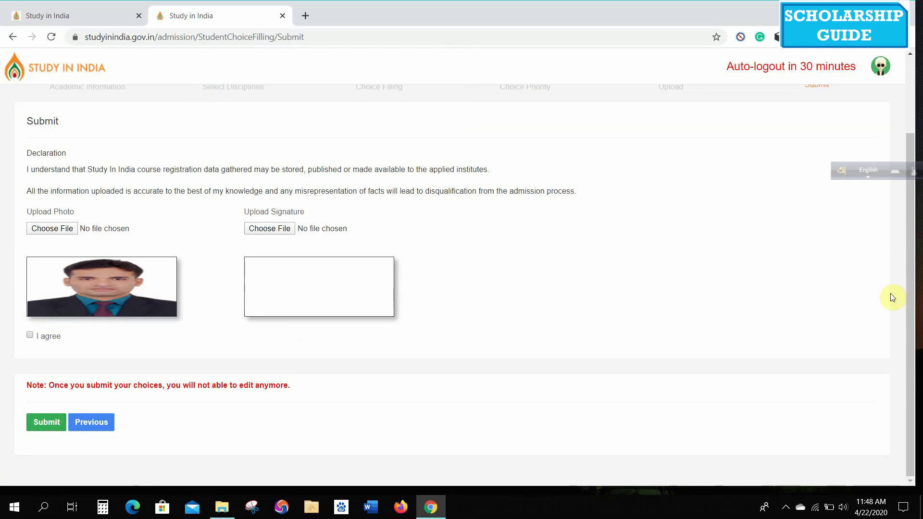
drag(912, 263, 911, 313)
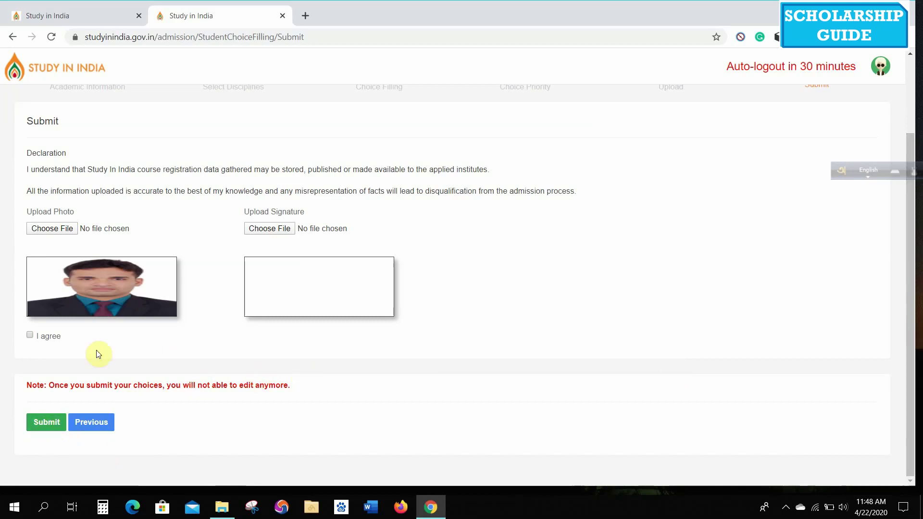
click(29, 336)
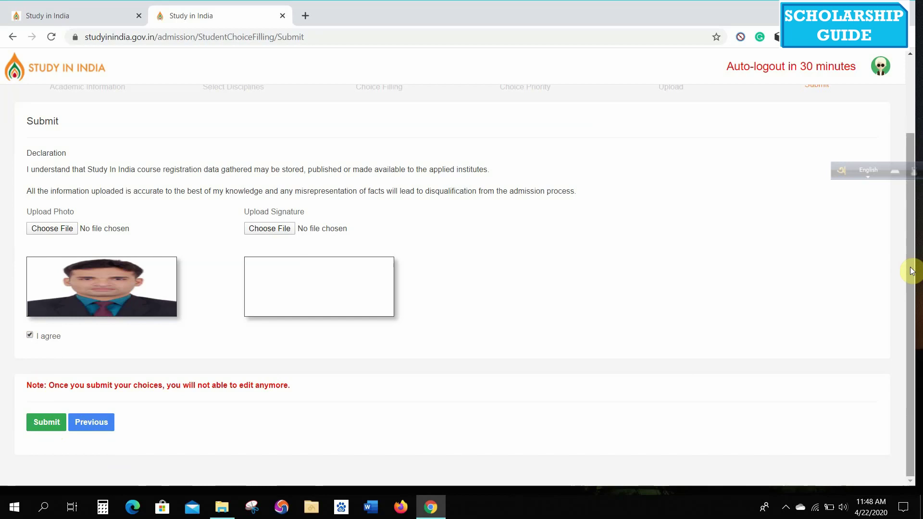
drag(910, 268, 905, 191)
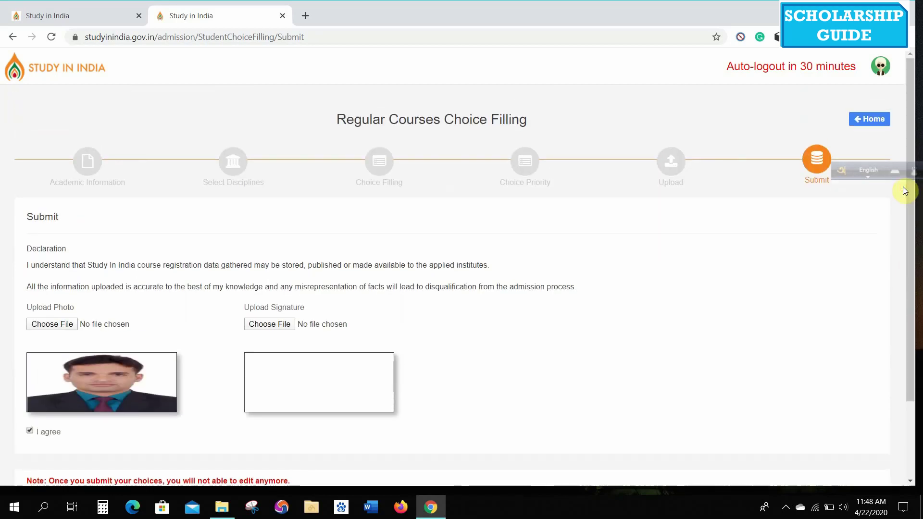